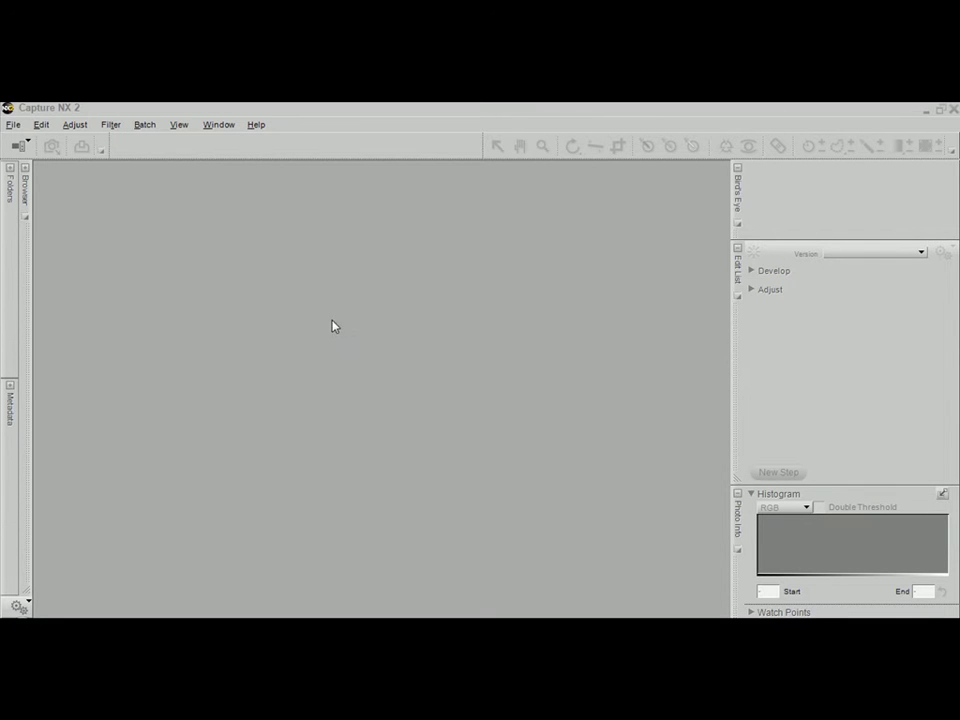
# - Show the Lumix folder in the browser and select the mannequin photo P1000102.JPG
pyautogui.click(26, 171)
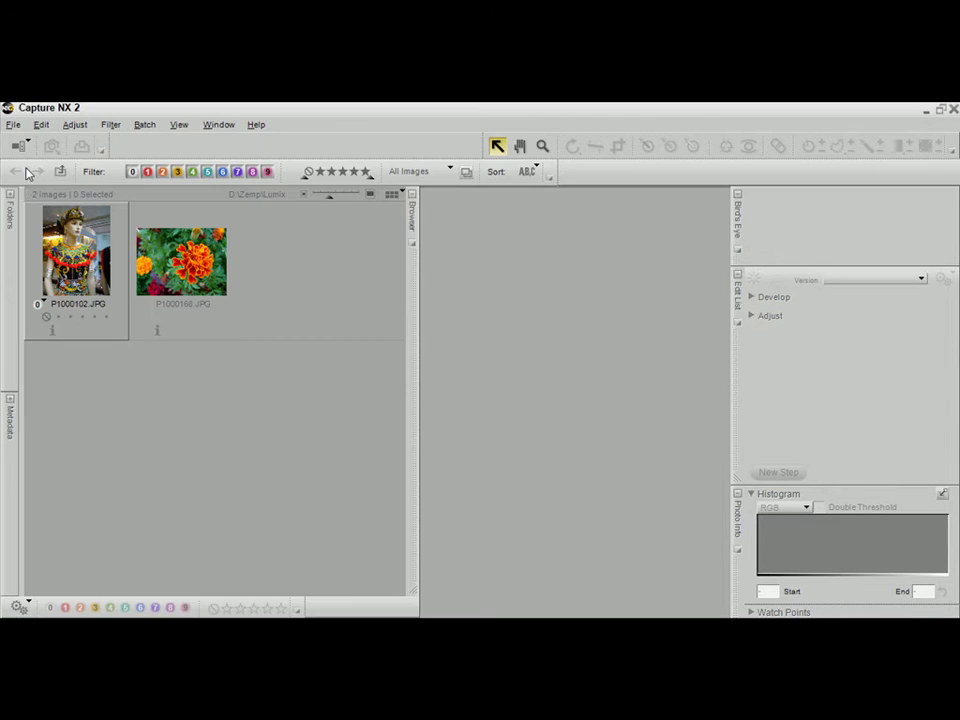
pyautogui.click(85, 268)
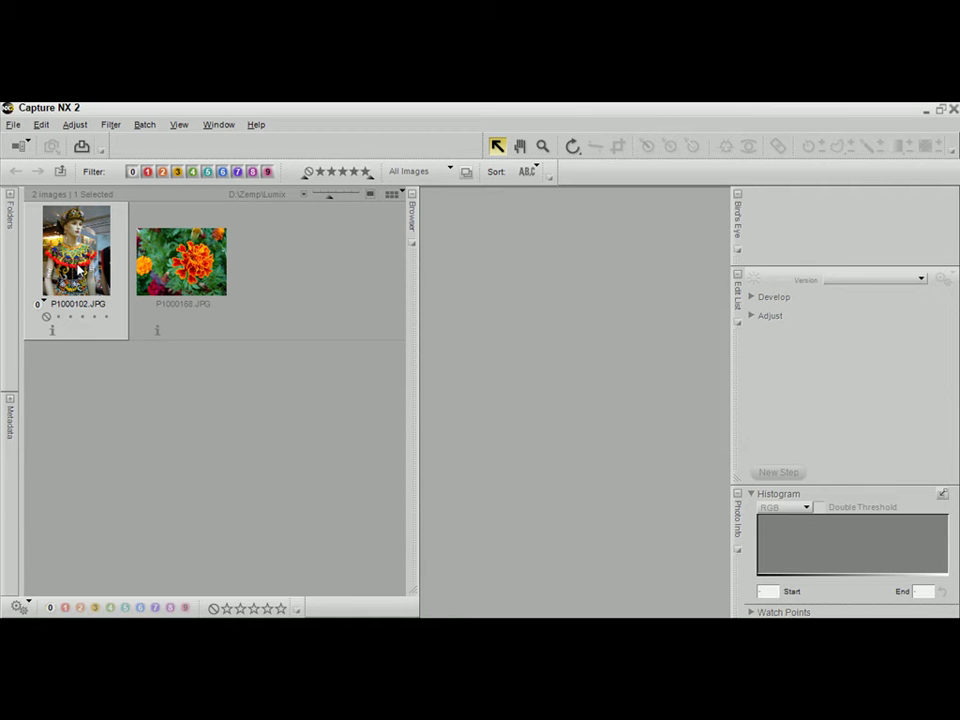
# - Open P1000102.JPG and enlarge its window to fill the workspace height
pyautogui.doubleClick(80, 269)
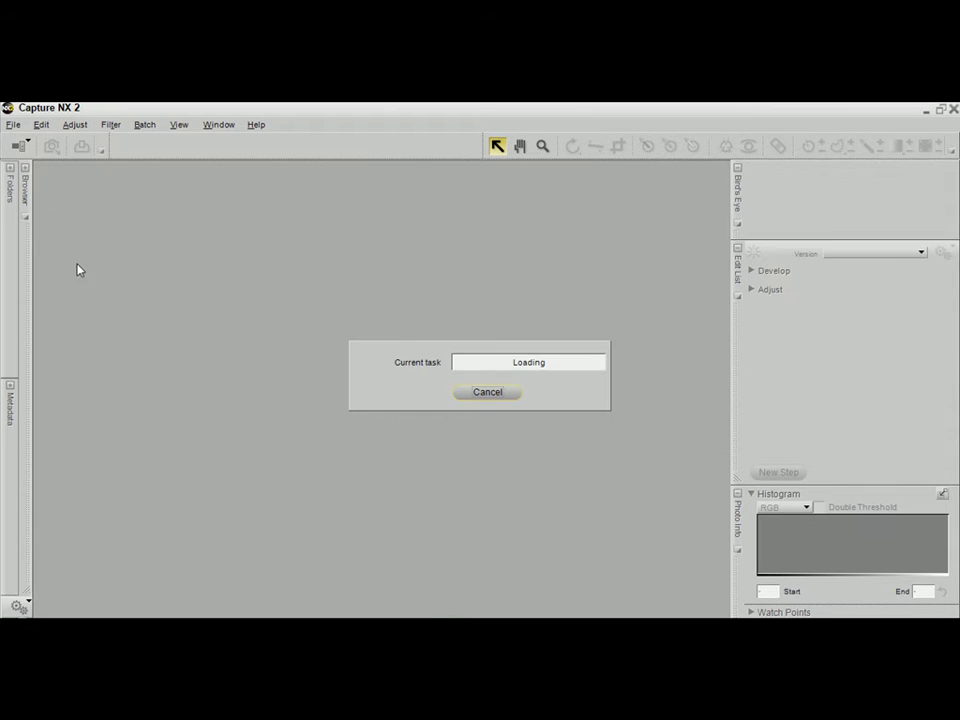
pyautogui.moveTo(181, 200); pyautogui.dragTo(599, 204)
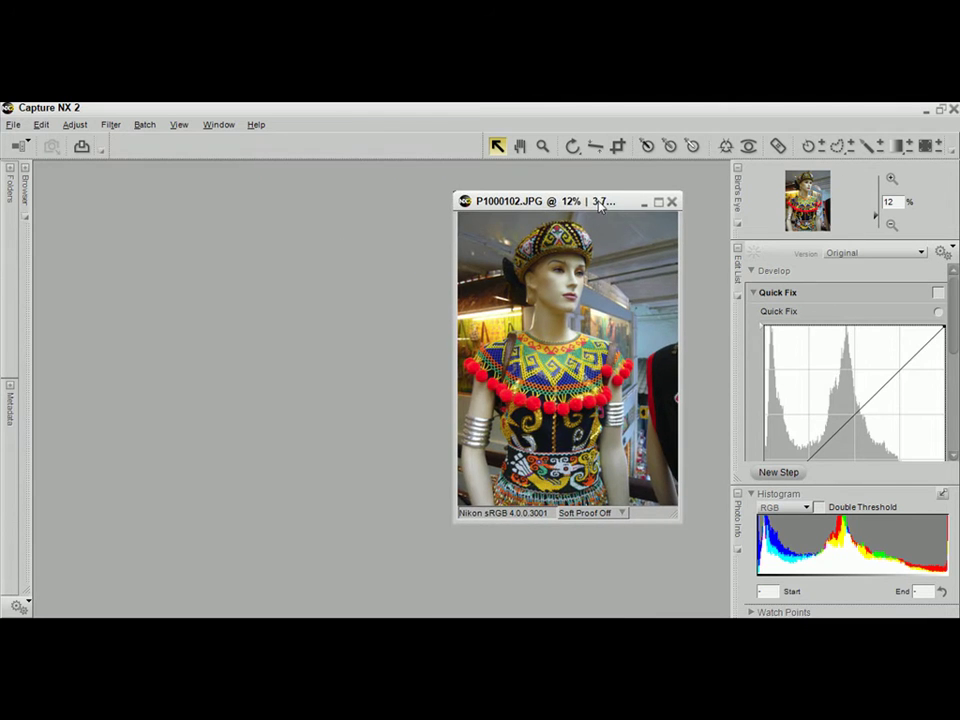
pyautogui.doubleClick(520, 147)
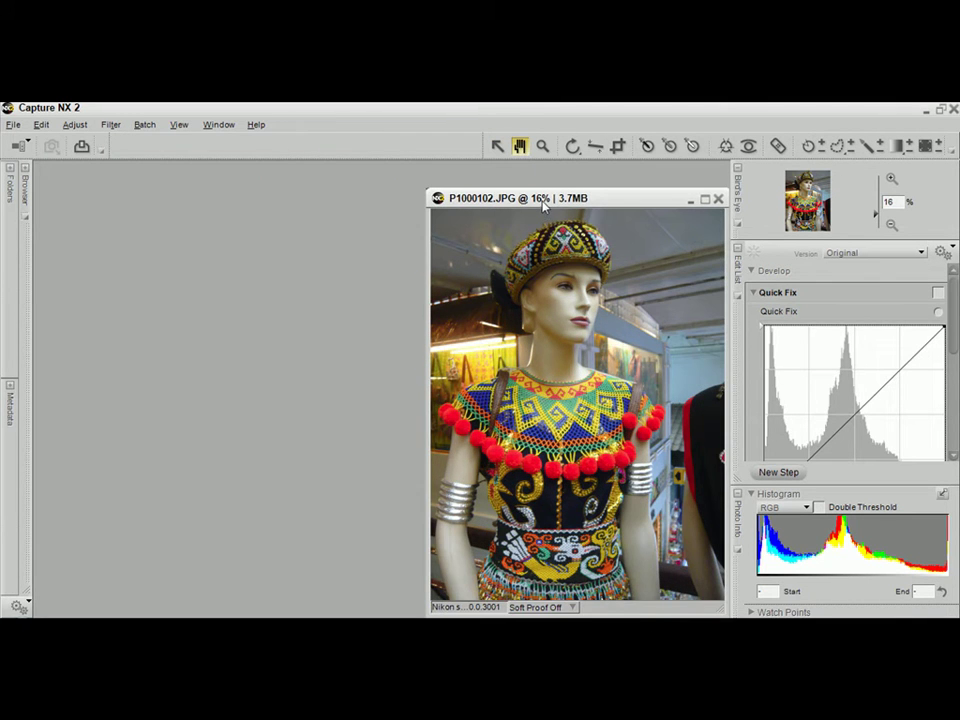
pyautogui.moveTo(543, 205); pyautogui.dragTo(516, 191)
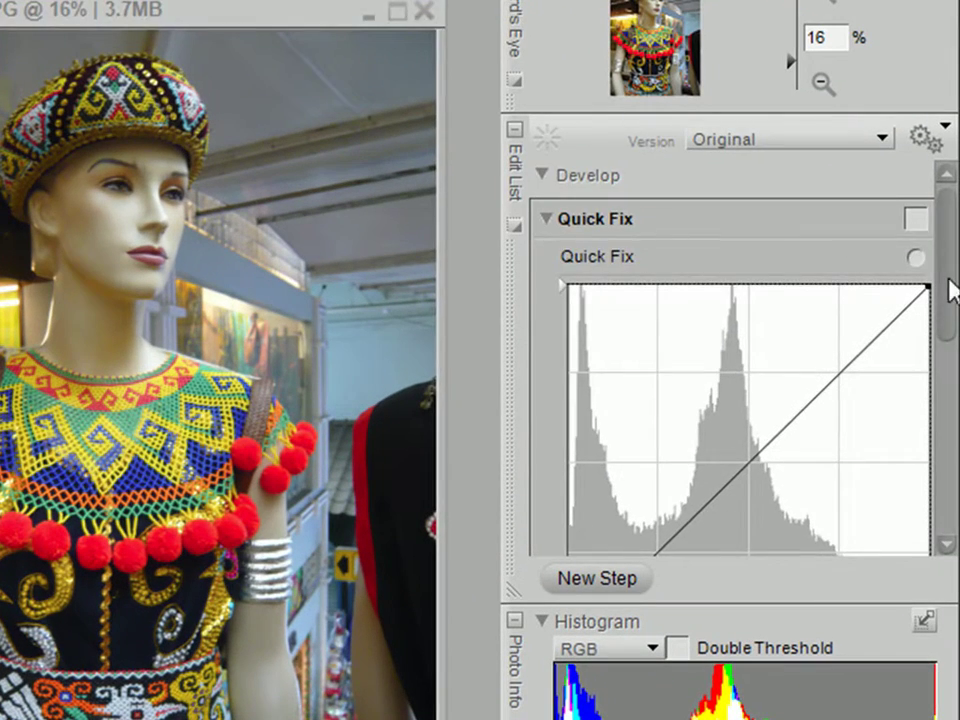
# - Apply Quick Fix: Contrast 41, Highlight Protection 86, more Shadow Protection, Saturation 13
pyautogui.moveTo(948, 290); pyautogui.dragTo(945, 471)
pyautogui.moveTo(698, 327); pyautogui.dragTo(753, 342)
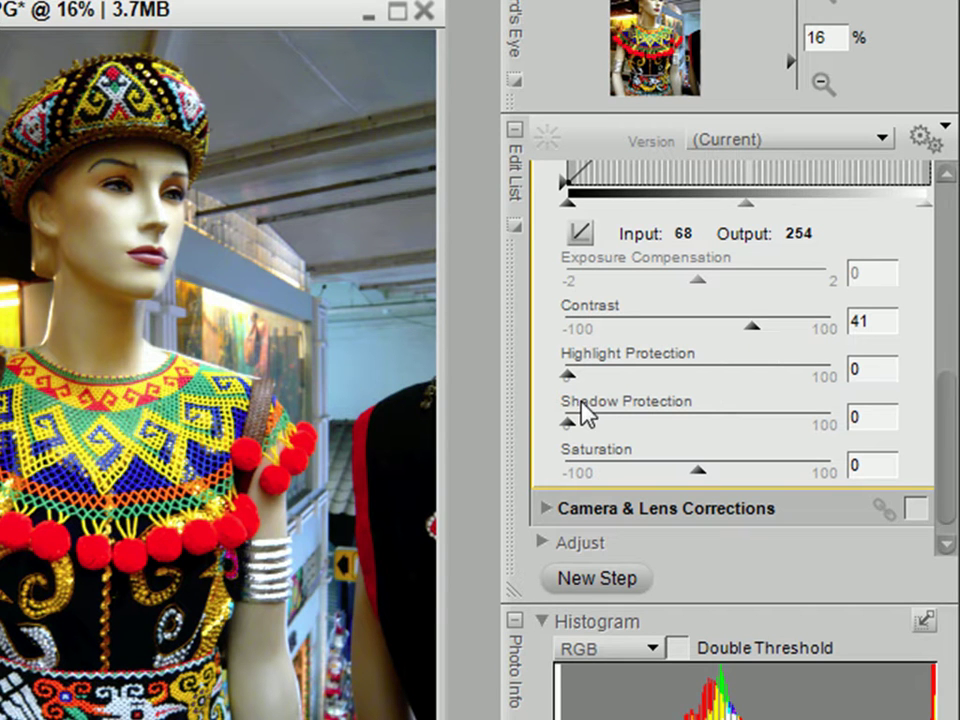
pyautogui.moveTo(569, 376)
pyautogui.mouseDown()
pyautogui.moveTo(831, 388)
pyautogui.moveTo(801, 388)
pyautogui.moveTo(570, 380)
pyautogui.moveTo(868, 380)
pyautogui.moveTo(575, 385)
pyautogui.mouseUp()
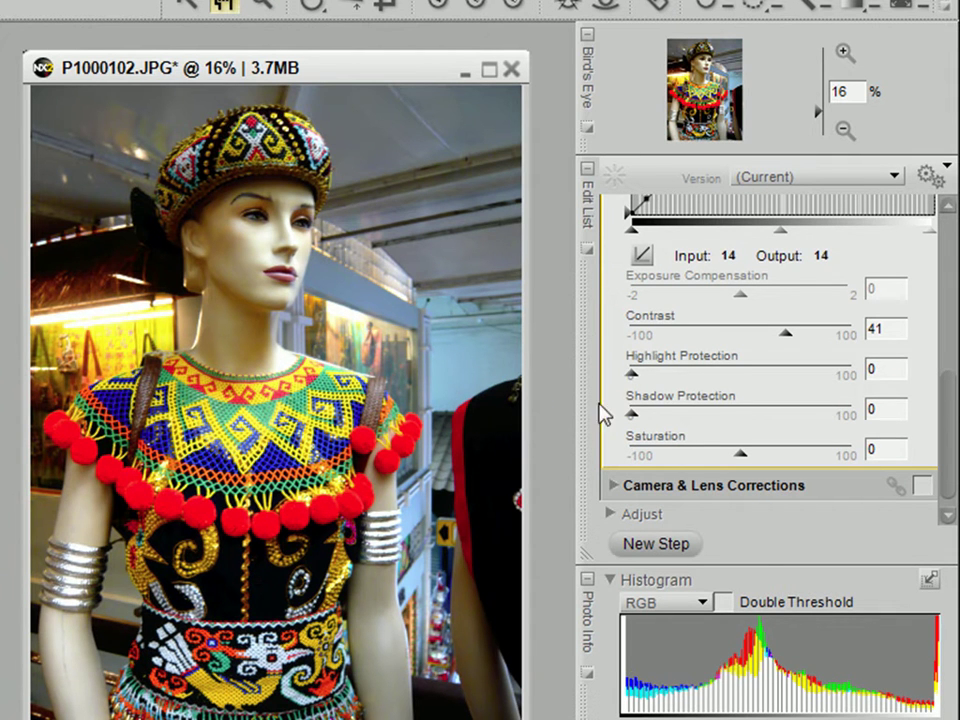
pyautogui.moveTo(632, 376); pyautogui.dragTo(820, 398)
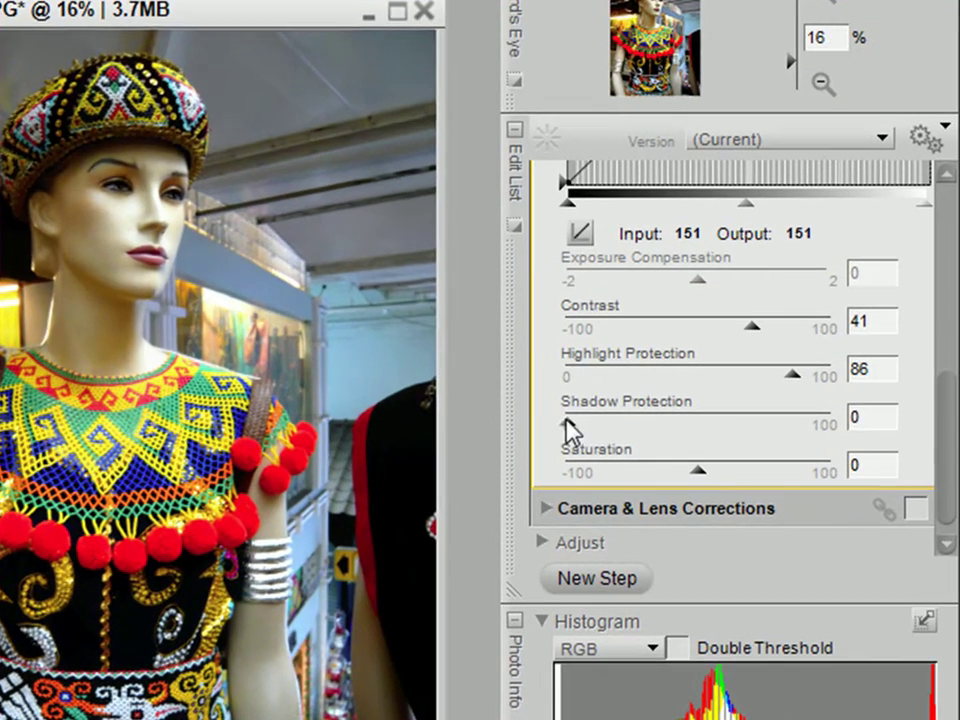
pyautogui.moveTo(632, 414); pyautogui.dragTo(553, 435)
pyautogui.moveTo(695, 474); pyautogui.dragTo(715, 477)
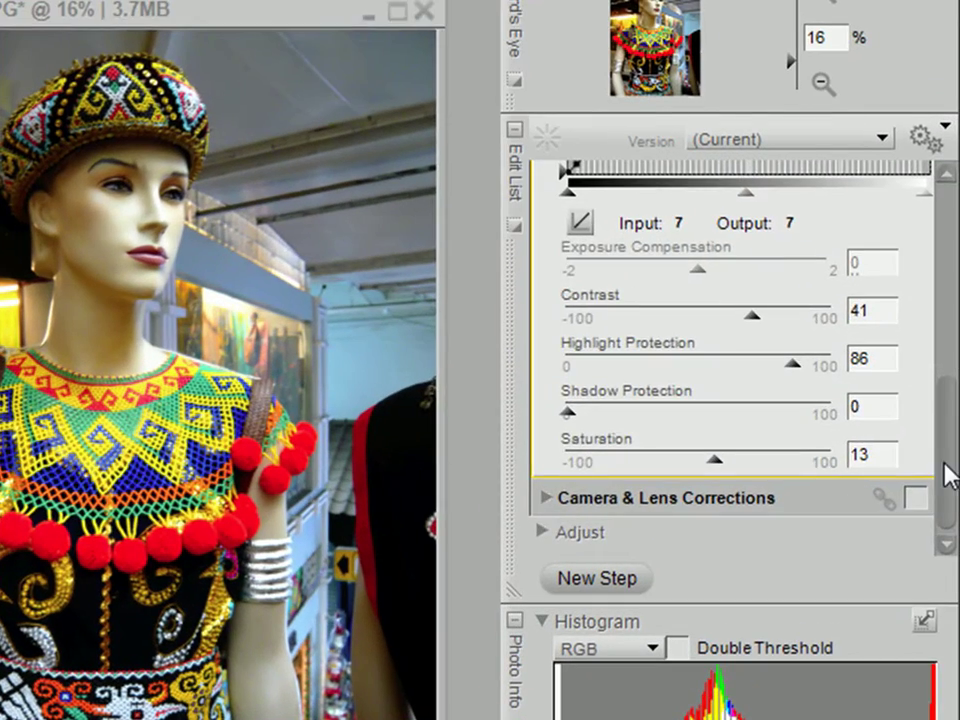
pyautogui.moveTo(945, 476); pyautogui.dragTo(952, 280)
# - Add a Color Balance step with Blue raised to 31, other sliders left at 0
pyautogui.click(547, 206)
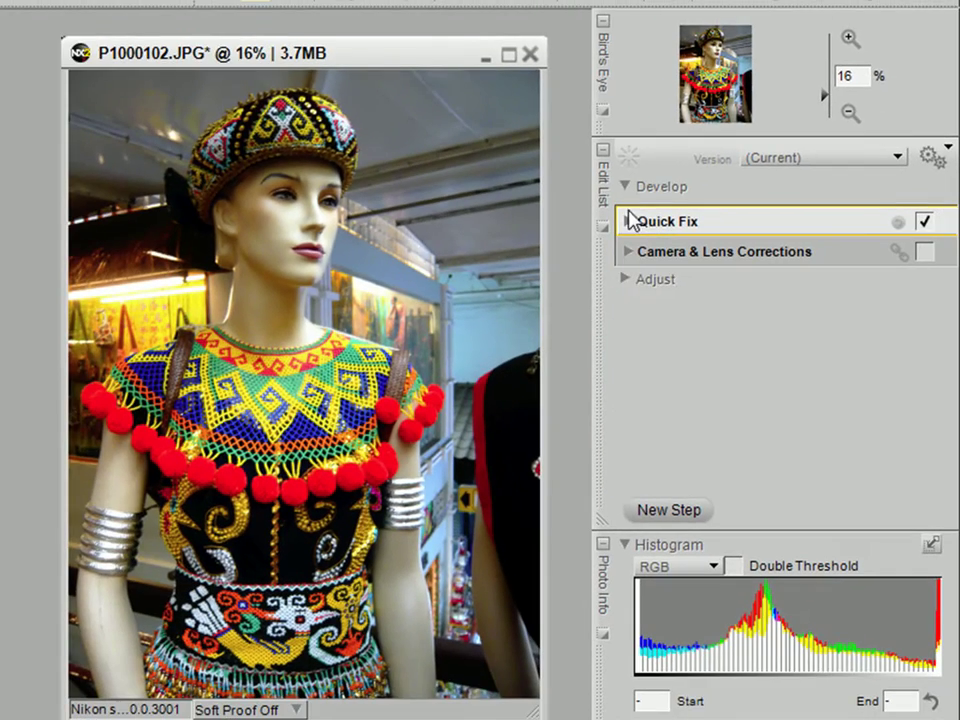
pyautogui.click(664, 513)
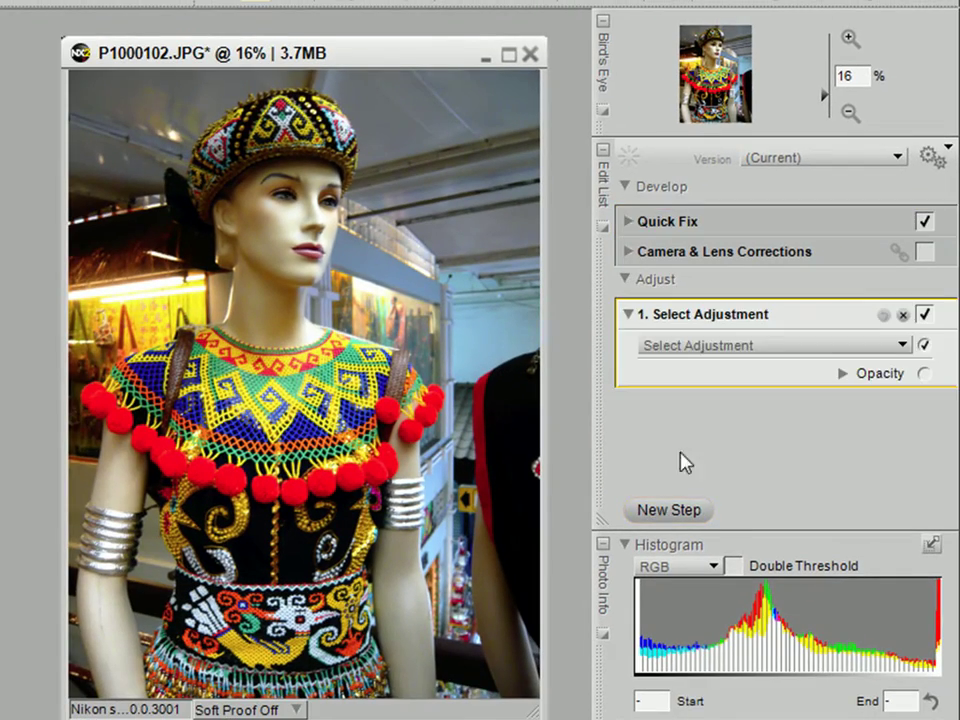
pyautogui.click(683, 360)
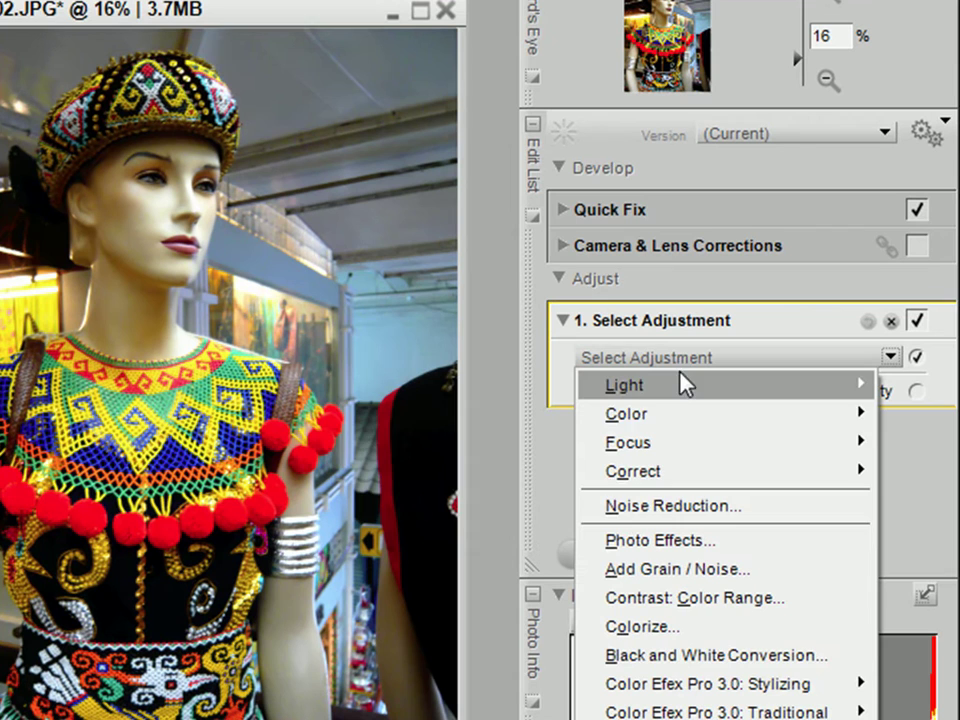
pyautogui.moveTo(578, 422)
pyautogui.click(463, 446)
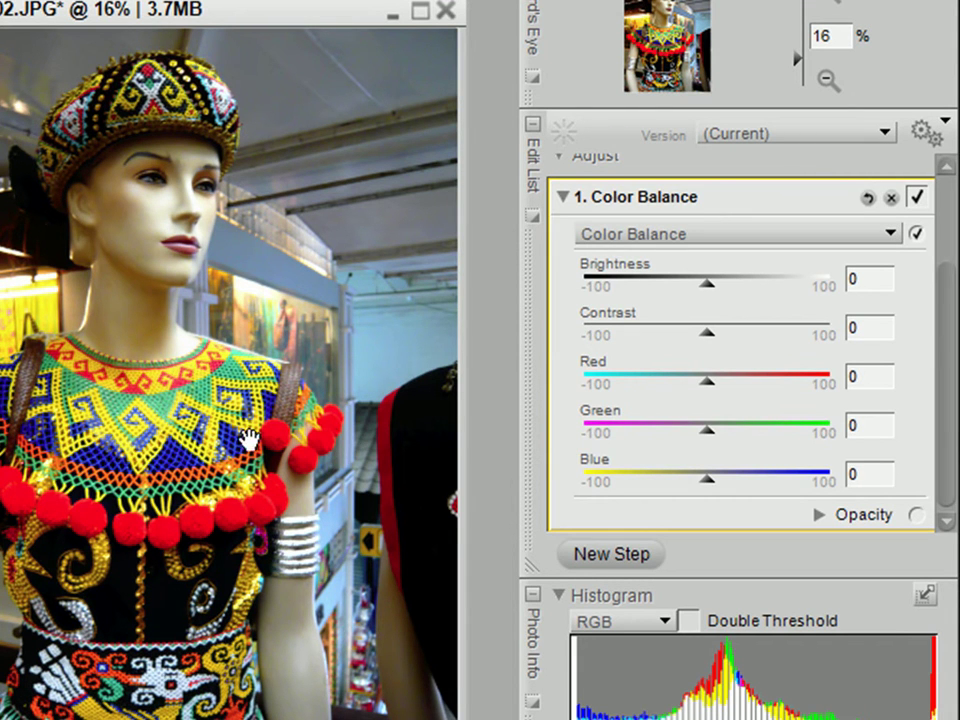
pyautogui.moveTo(710, 488); pyautogui.dragTo(748, 493)
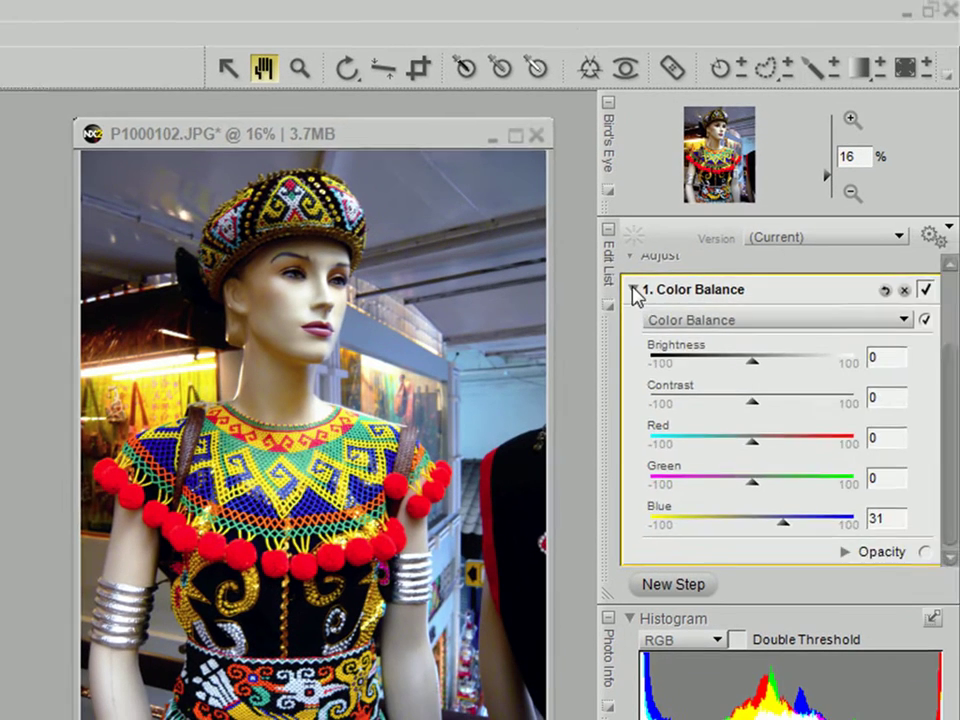
# - Add a Levels & Curves step that darkens the midtones via the gamma slider
pyautogui.click(767, 277)
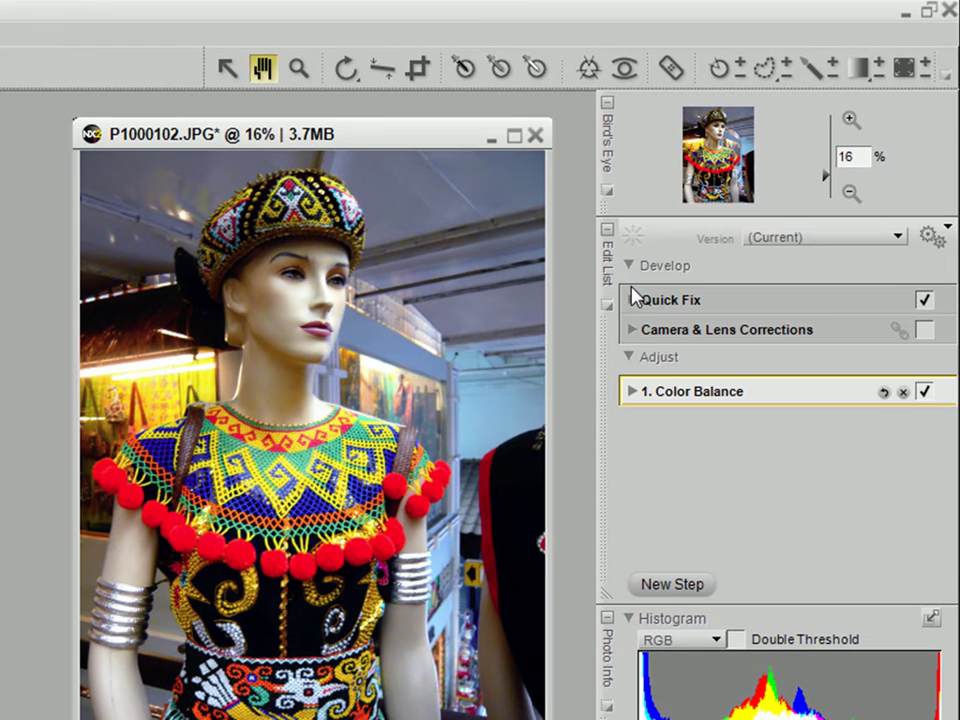
pyautogui.click(673, 588)
pyautogui.click(718, 455)
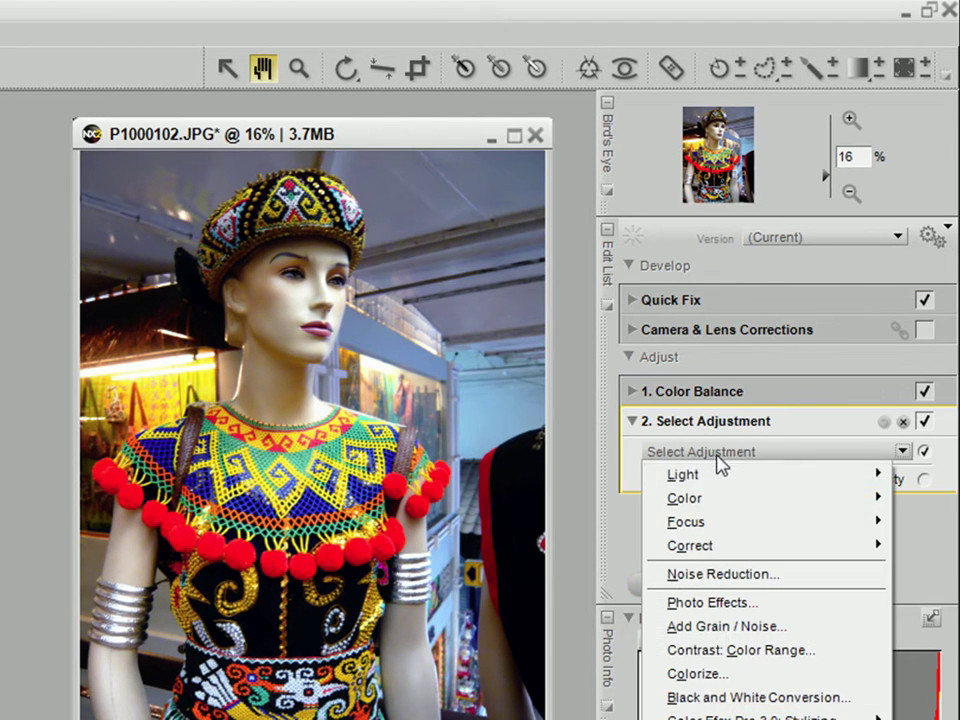
pyautogui.moveTo(718, 476)
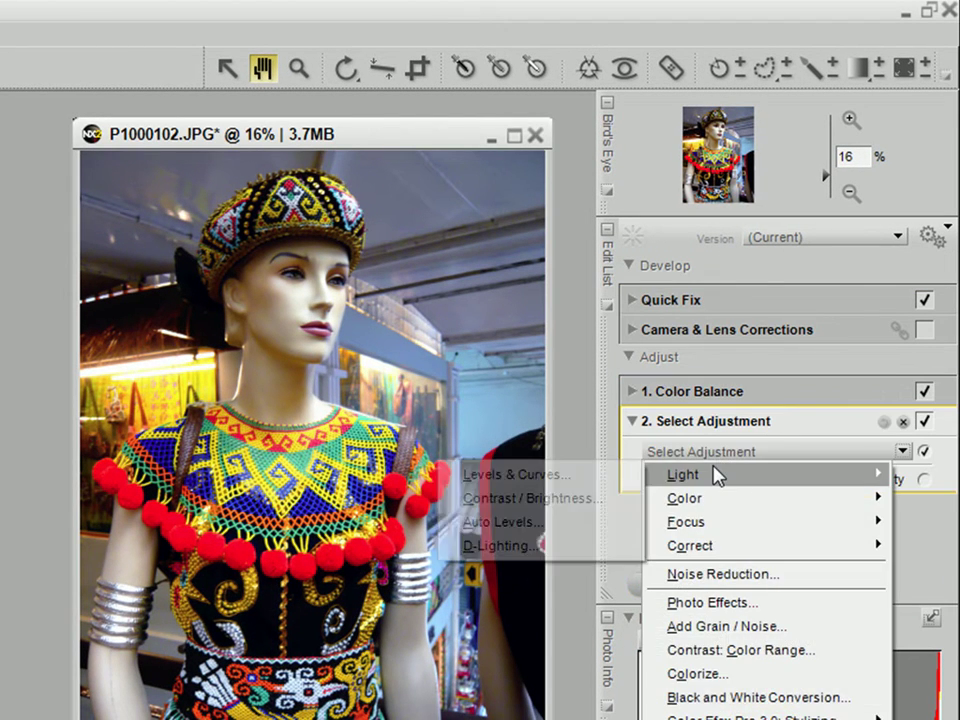
pyautogui.click(570, 480)
pyautogui.moveTo(951, 459); pyautogui.dragTo(950, 545)
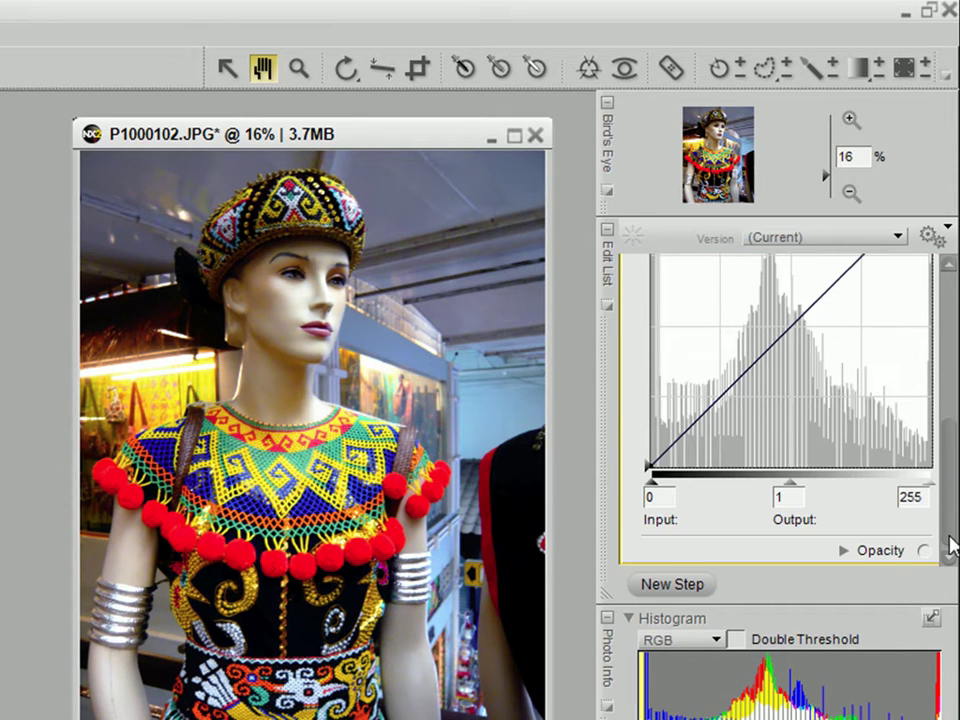
pyautogui.moveTo(792, 484); pyautogui.dragTo(861, 497)
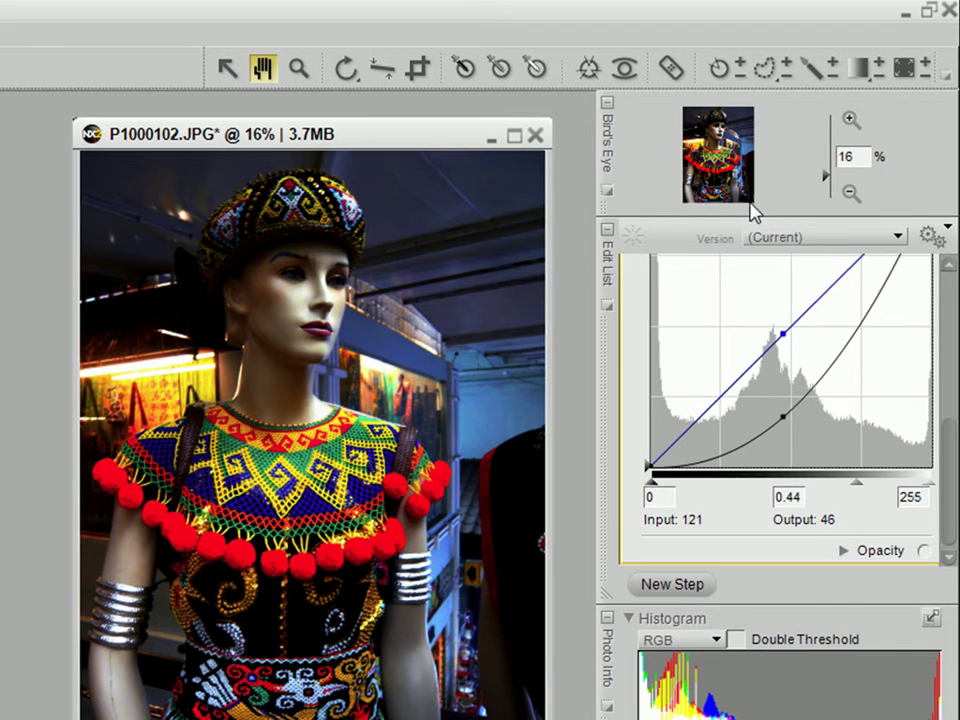
# - Limit the Levels & Curves effect with a radial gradient centred on the mannequin's face
pyautogui.click(871, 80)
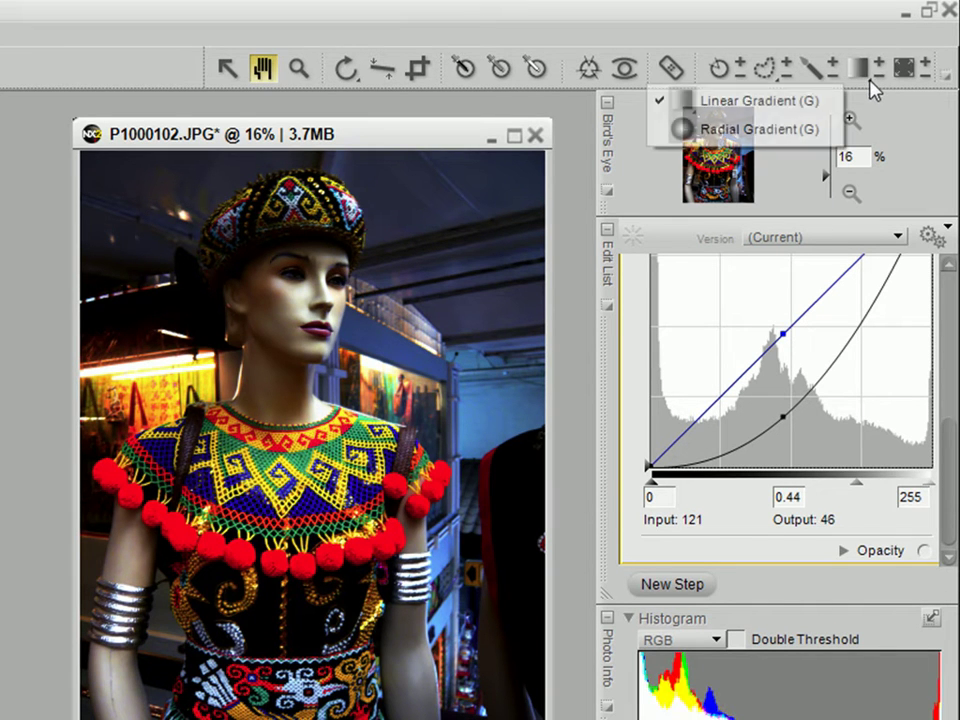
pyautogui.click(742, 130)
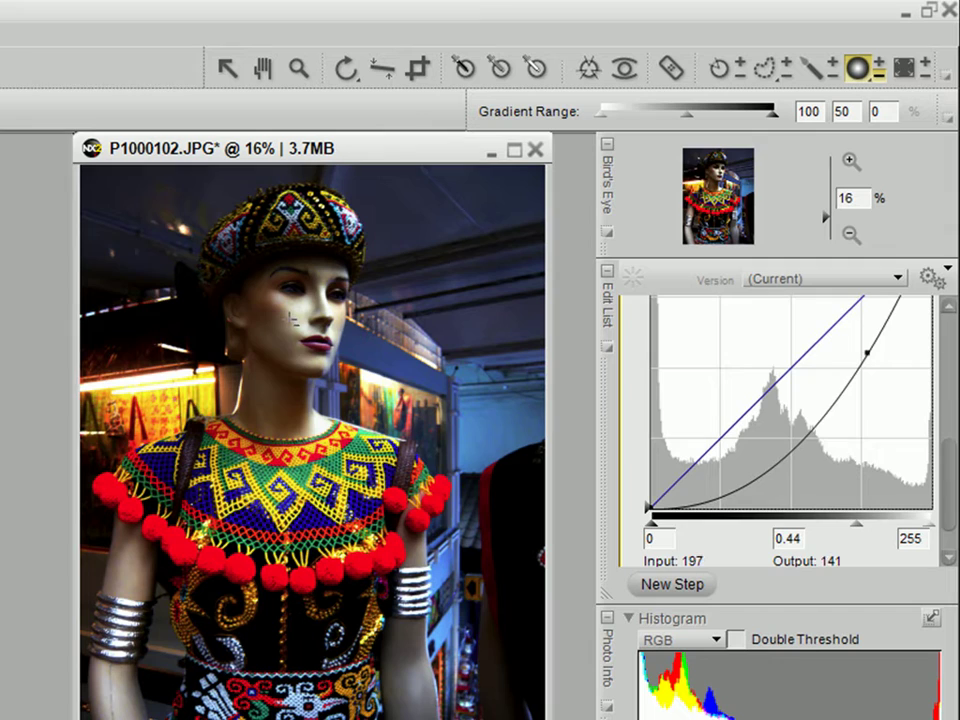
pyautogui.moveTo(289, 319); pyautogui.dragTo(287, 500)
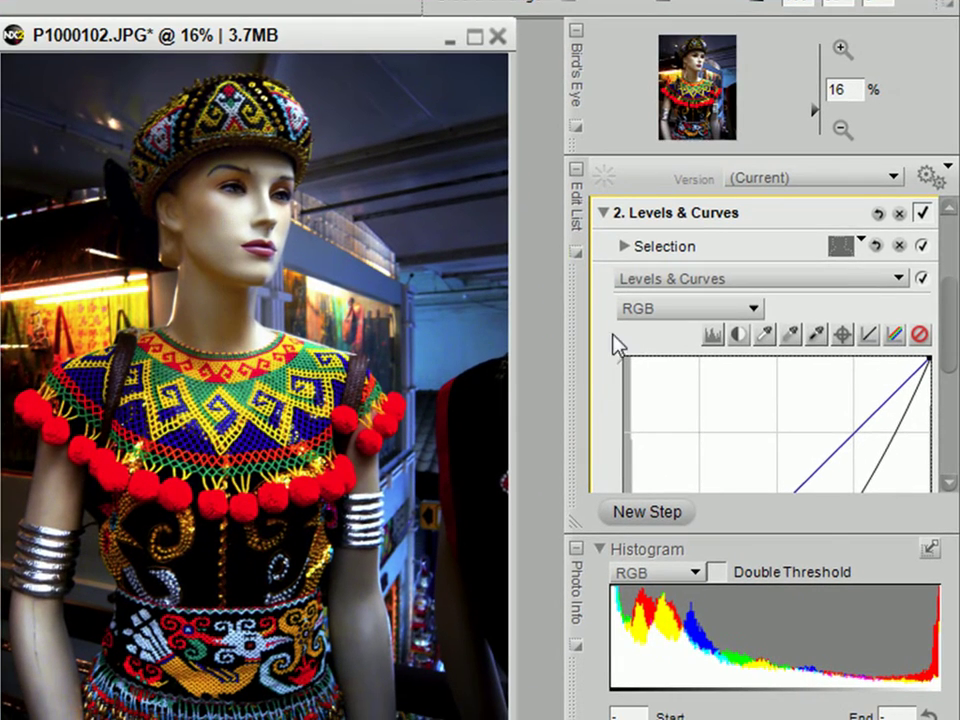
# - Toggle the Levels & Curves step off and on to compare, leaving it enabled
pyautogui.click(605, 213)
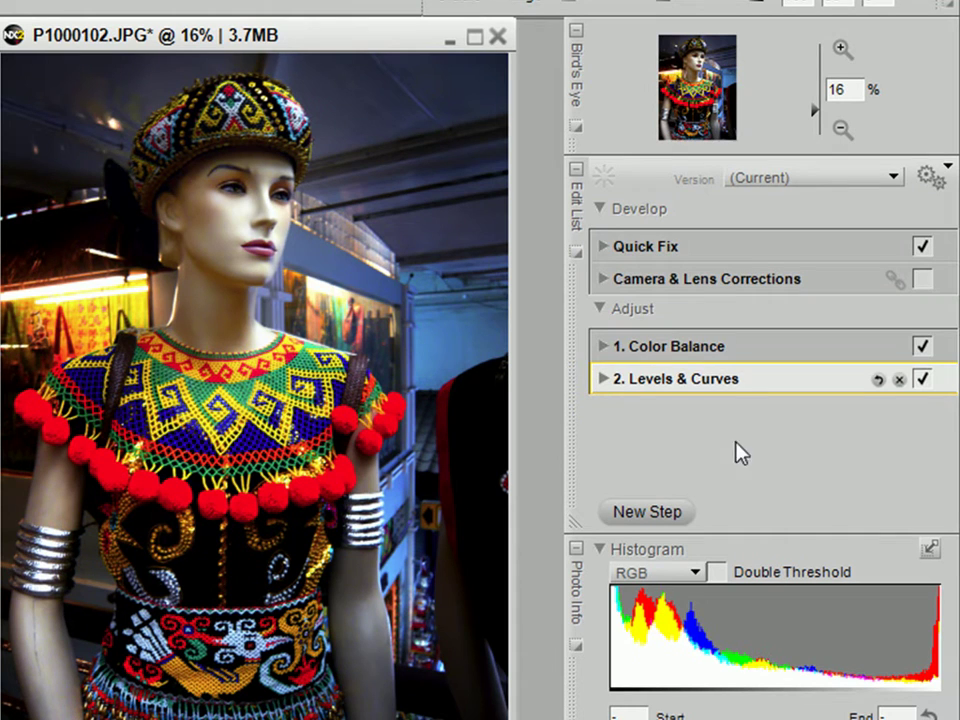
pyautogui.click(925, 392)
pyautogui.click(926, 381)
pyautogui.click(926, 381)
pyautogui.click(925, 381)
pyautogui.click(925, 381)
pyautogui.click(925, 381)
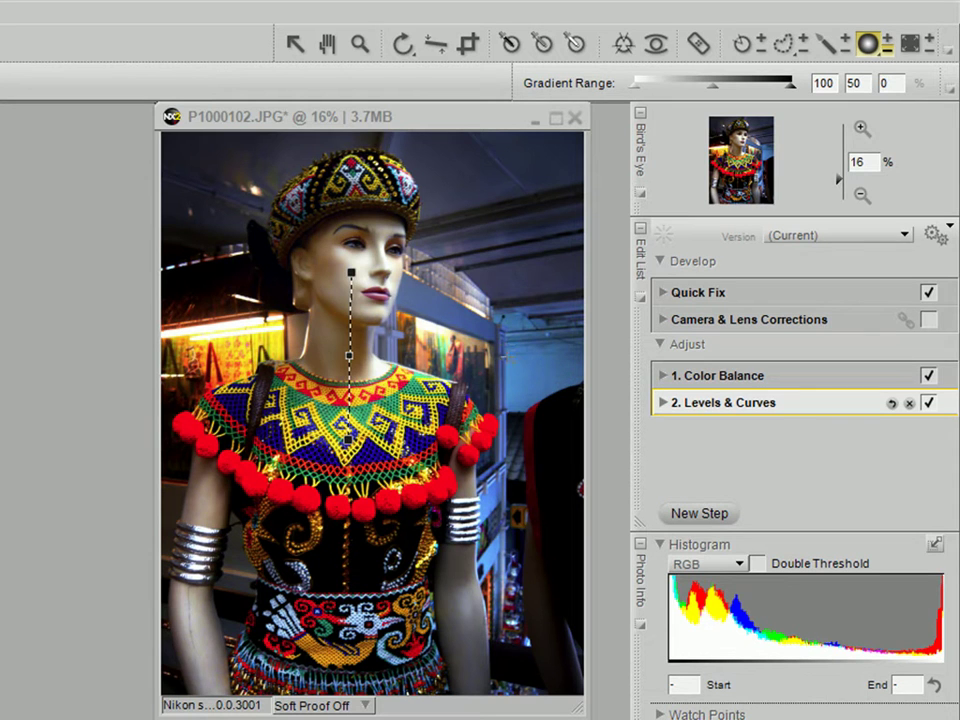
# - Add a Gaussian Blur step with a Radius of 15.85 px
pyautogui.click(697, 513)
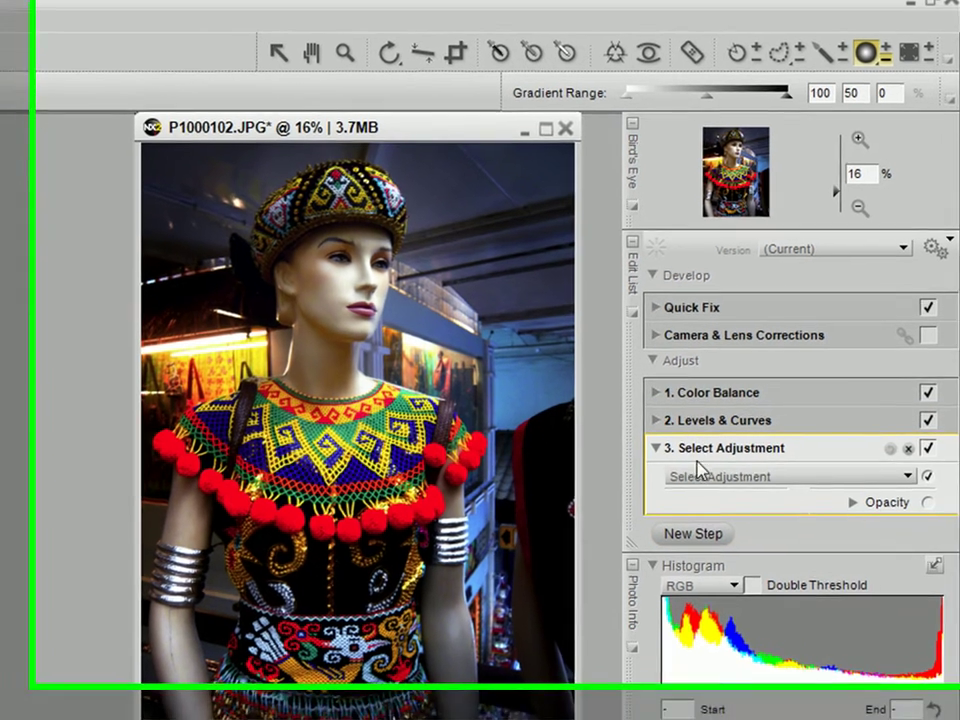
pyautogui.click(703, 461)
pyautogui.moveTo(713, 289)
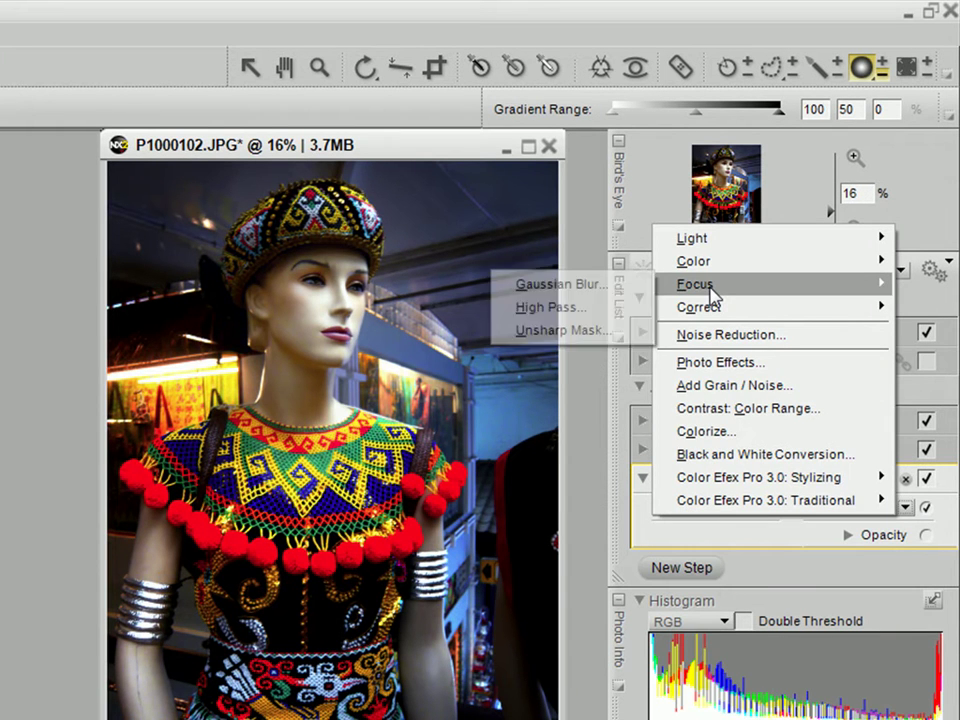
pyautogui.click(616, 290)
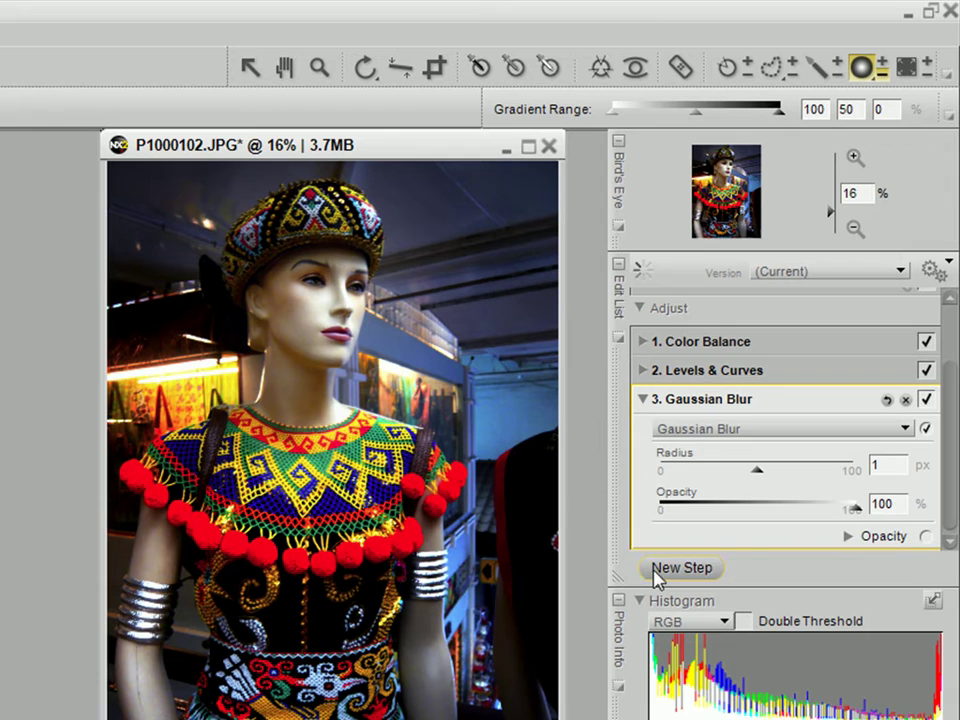
pyautogui.moveTo(756, 472); pyautogui.dragTo(825, 484)
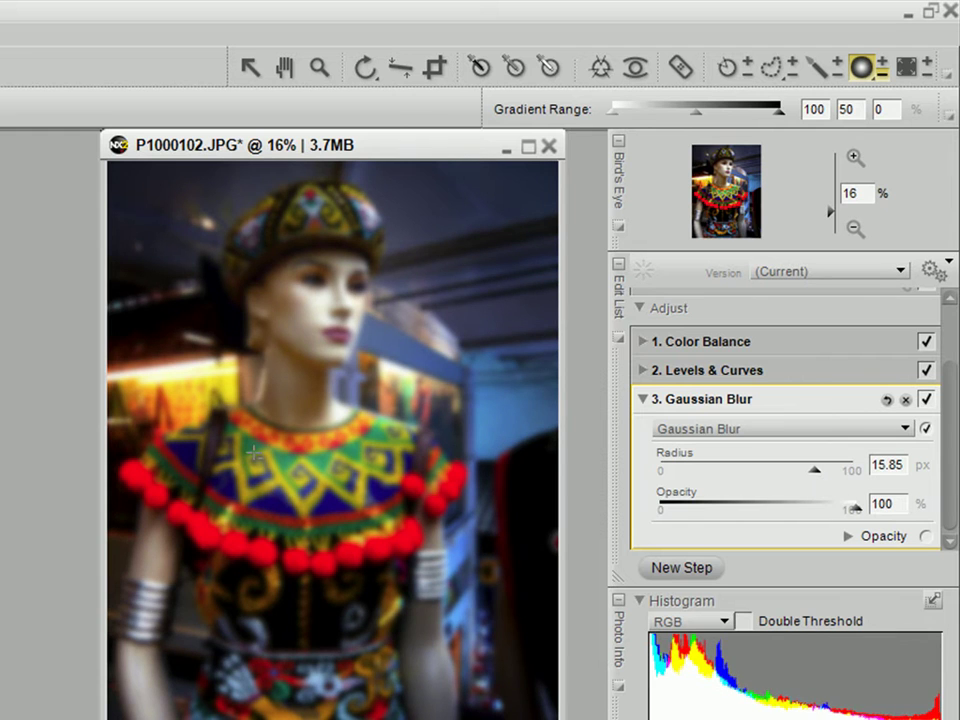
# - Brush the blur onto the left background and beside the hat using a 374 px brush
pyautogui.click(820, 66)
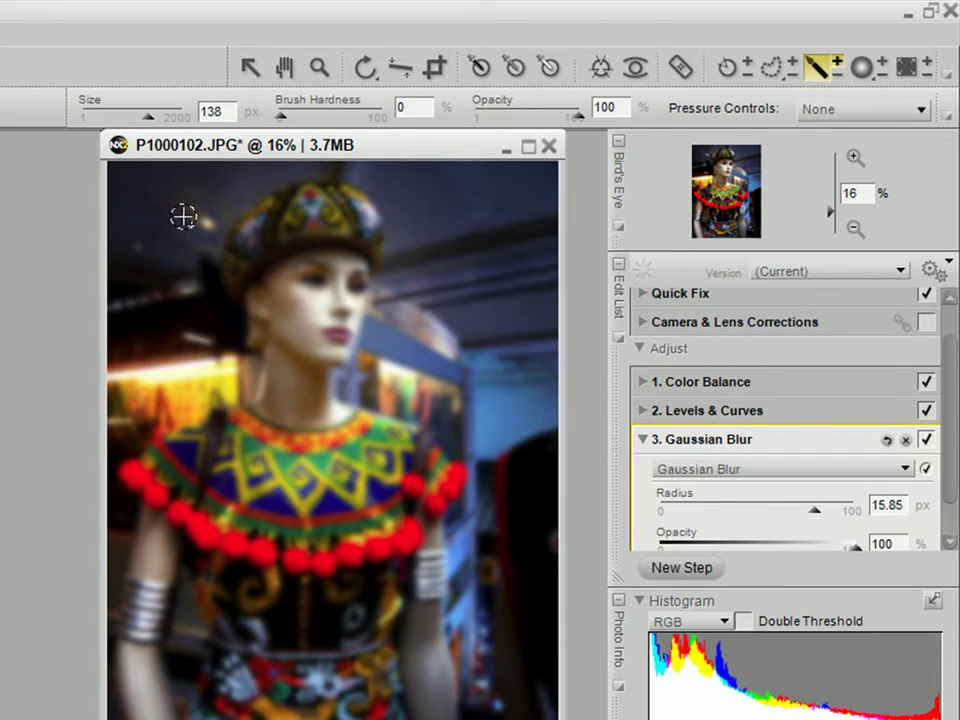
pyautogui.moveTo(143, 114); pyautogui.dragTo(165, 114)
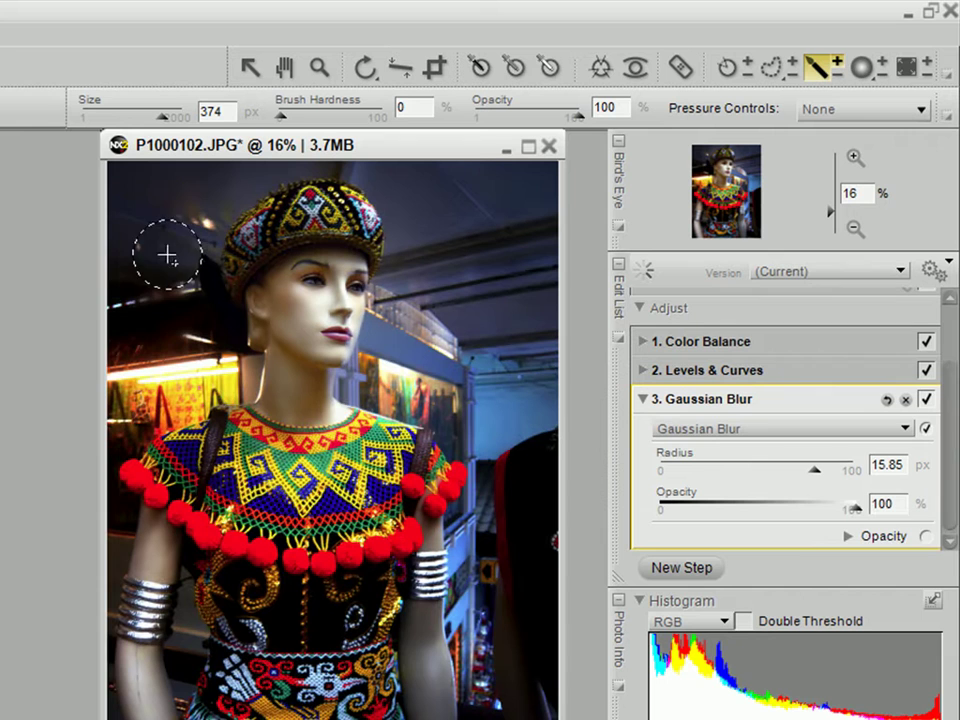
pyautogui.moveTo(126, 411)
pyautogui.mouseDown()
pyautogui.moveTo(96, 418)
pyautogui.moveTo(186, 400)
pyautogui.moveTo(215, 378)
pyautogui.moveTo(195, 272)
pyautogui.moveTo(218, 271)
pyautogui.moveTo(250, 147)
pyautogui.moveTo(240, 192)
pyautogui.moveTo(316, 141)
pyautogui.mouseUp()
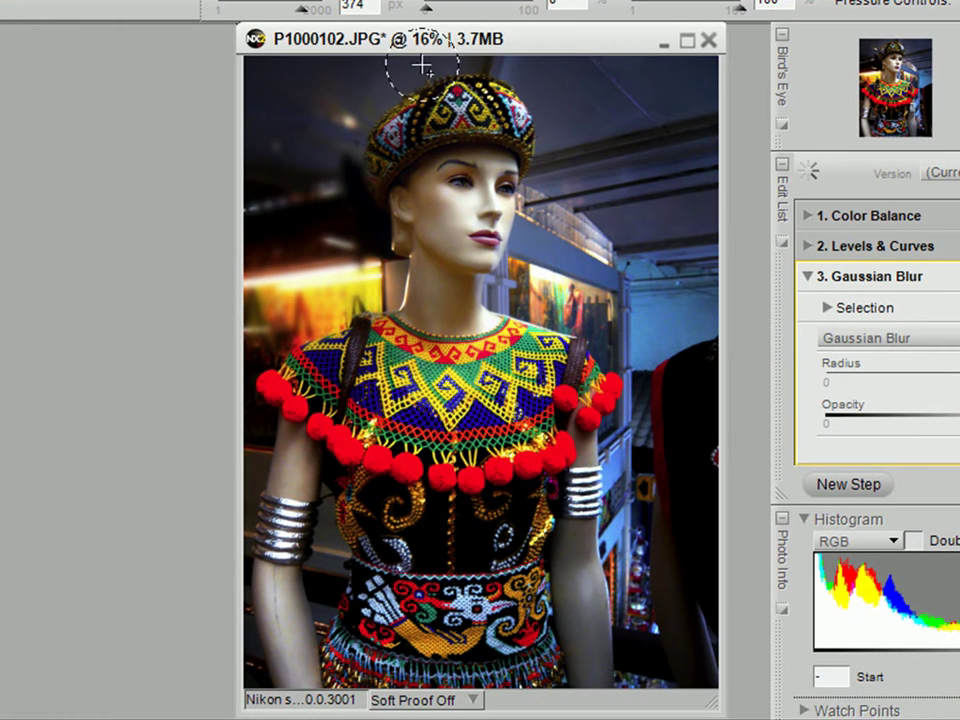
pyautogui.moveTo(422, 66)
pyautogui.mouseDown()
pyautogui.moveTo(511, 291)
pyautogui.moveTo(588, 304)
pyautogui.moveTo(618, 301)
pyautogui.moveTo(594, 144)
pyautogui.moveTo(626, 166)
pyautogui.moveTo(656, 257)
pyautogui.moveTo(679, 91)
pyautogui.moveTo(704, 245)
pyautogui.moveTo(720, 97)
pyautogui.moveTo(695, 321)
pyautogui.moveTo(661, 335)
pyautogui.moveTo(624, 330)
pyautogui.moveTo(659, 382)
pyautogui.moveTo(651, 318)
pyautogui.moveTo(631, 535)
pyautogui.moveTo(634, 655)
pyautogui.moveTo(652, 669)
pyautogui.moveTo(680, 661)
pyautogui.moveTo(687, 643)
pyautogui.moveTo(693, 273)
pyautogui.moveTo(654, 355)
pyautogui.moveTo(652, 437)
pyautogui.moveTo(642, 449)
pyautogui.moveTo(630, 444)
pyautogui.moveTo(634, 572)
pyautogui.moveTo(644, 607)
pyautogui.moveTo(683, 659)
pyautogui.mouseUp()
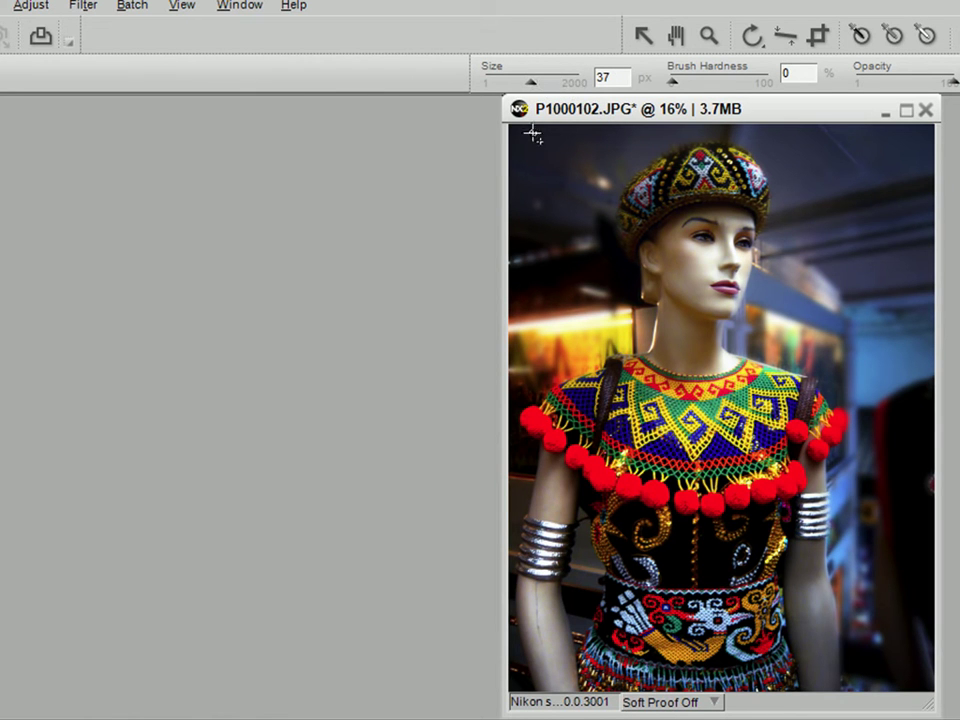
pyautogui.moveTo(533, 89); pyautogui.dragTo(550, 85)
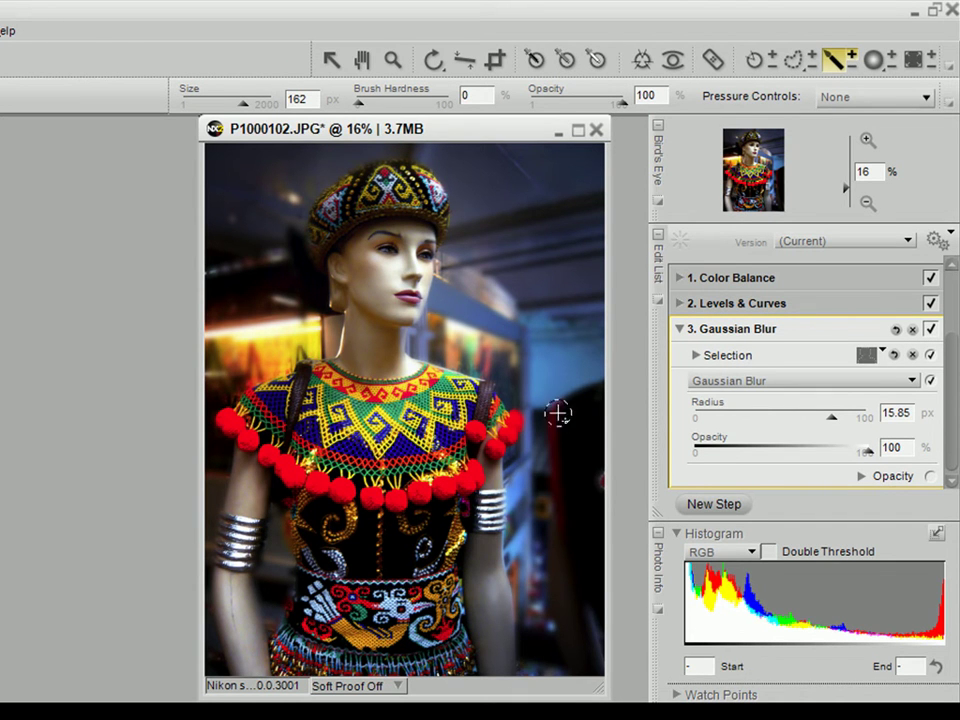
# - With the selection overlay shown, brush blur over the background around the hat, then hide the overlay
pyautogui.click(866, 357)
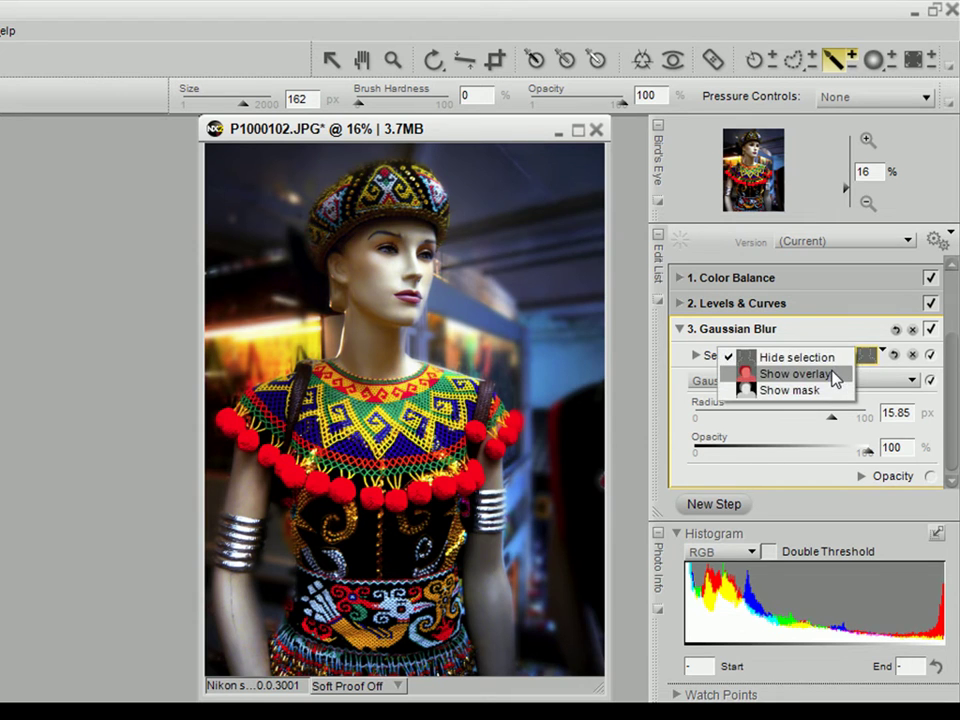
pyautogui.click(834, 375)
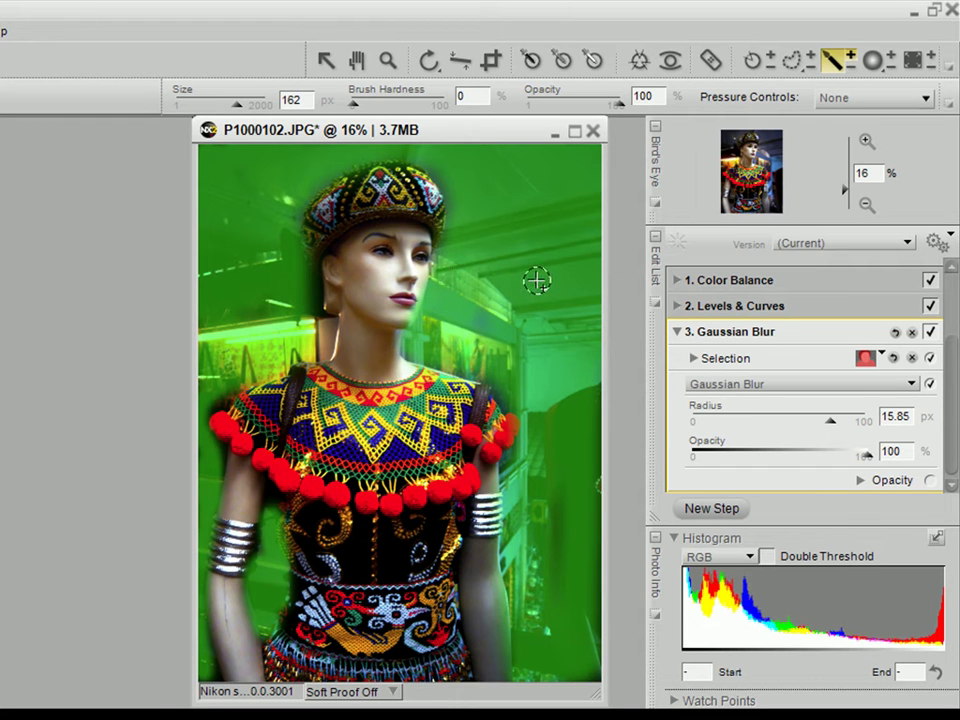
pyautogui.moveTo(537, 281)
pyautogui.mouseDown()
pyautogui.moveTo(432, 339)
pyautogui.moveTo(506, 177)
pyautogui.moveTo(484, 150)
pyautogui.moveTo(502, 205)
pyautogui.moveTo(509, 143)
pyautogui.moveTo(574, 140)
pyautogui.moveTo(531, 169)
pyautogui.moveTo(526, 153)
pyautogui.moveTo(588, 148)
pyautogui.moveTo(532, 188)
pyautogui.moveTo(420, 350)
pyautogui.moveTo(443, 272)
pyautogui.moveTo(491, 320)
pyautogui.moveTo(470, 333)
pyautogui.moveTo(486, 300)
pyautogui.moveTo(555, 400)
pyautogui.moveTo(572, 550)
pyautogui.moveTo(513, 563)
pyautogui.mouseUp()
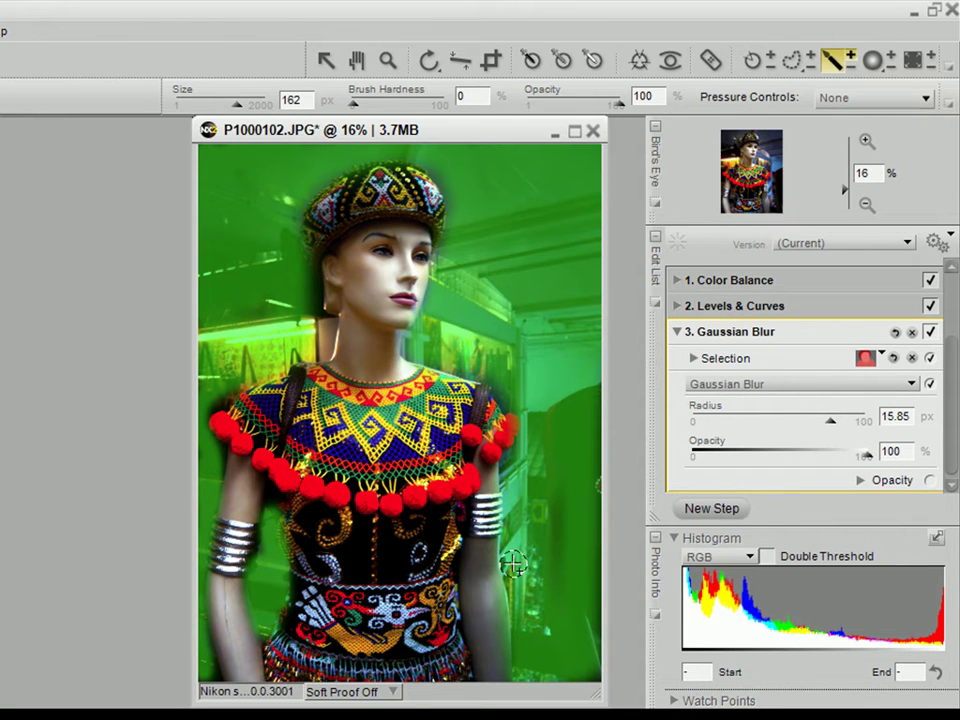
pyautogui.click(866, 358)
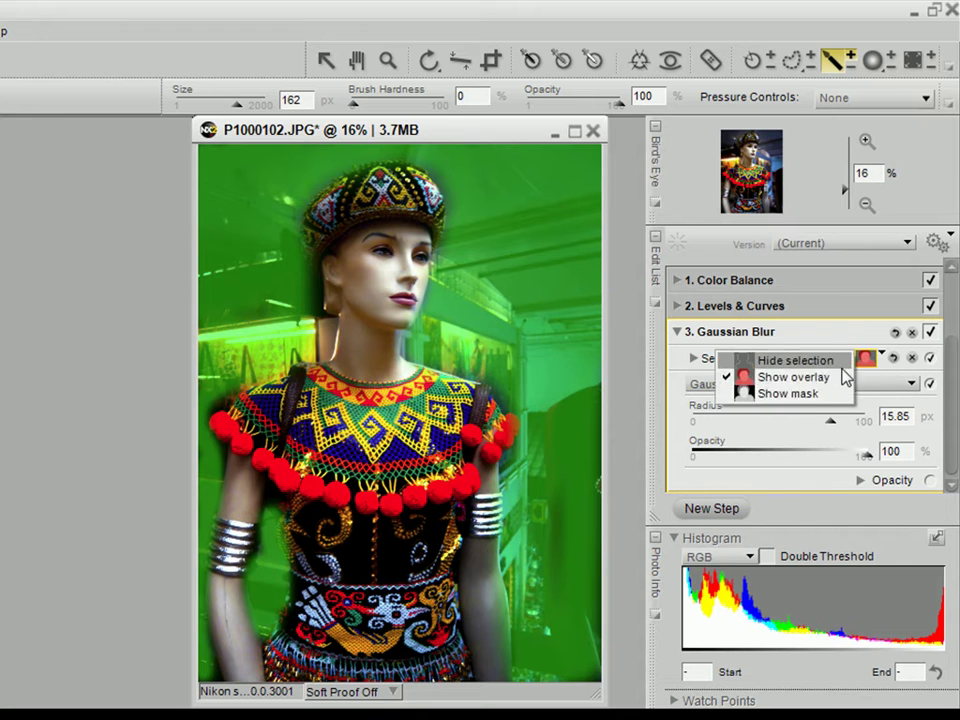
pyautogui.click(820, 362)
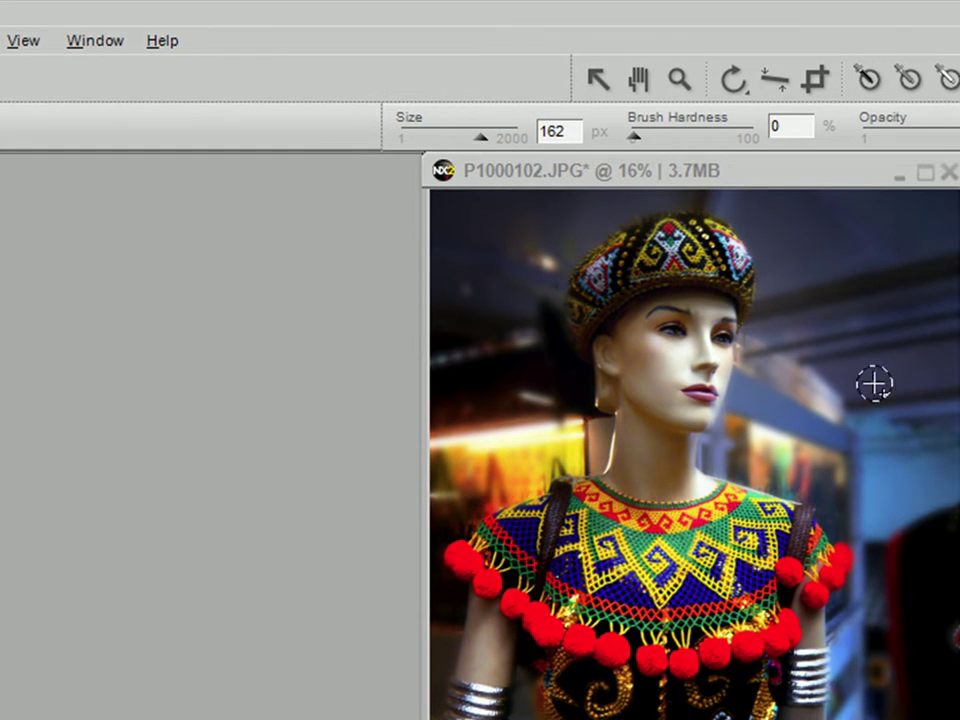
# - Draw and apply a 4x6 portrait crop from the hat down to the waist
pyautogui.click(817, 80)
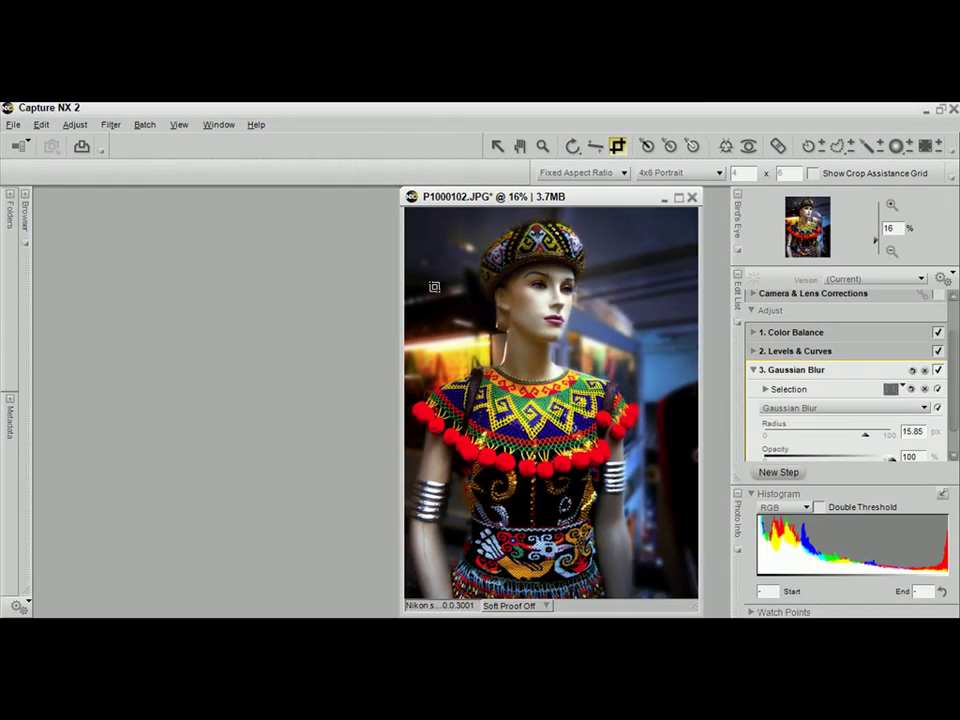
pyautogui.moveTo(479, 312); pyautogui.dragTo(611, 555)
pyautogui.moveTo(503, 410); pyautogui.dragTo(606, 530)
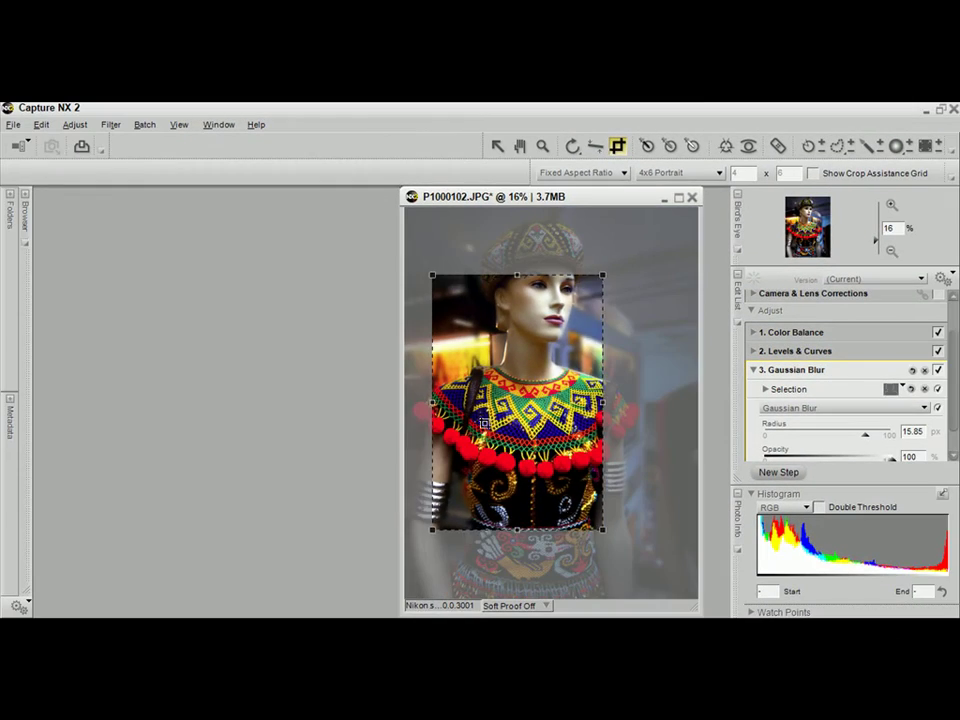
pyautogui.moveTo(457, 415); pyautogui.dragTo(427, 350)
pyautogui.moveTo(575, 462); pyautogui.dragTo(645, 565)
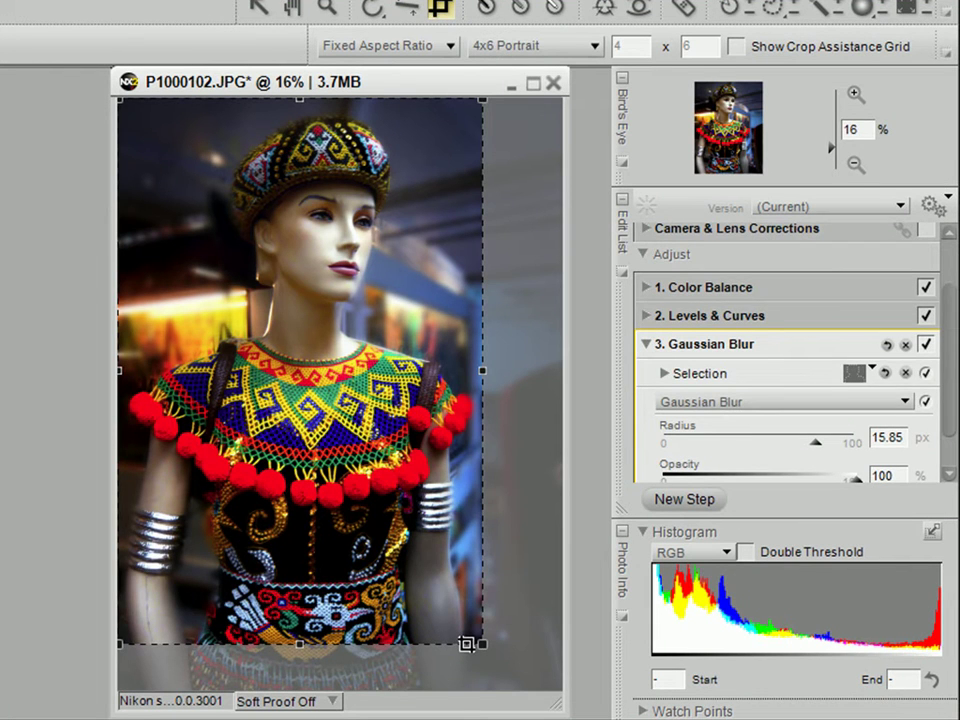
pyautogui.doubleClick(409, 578)
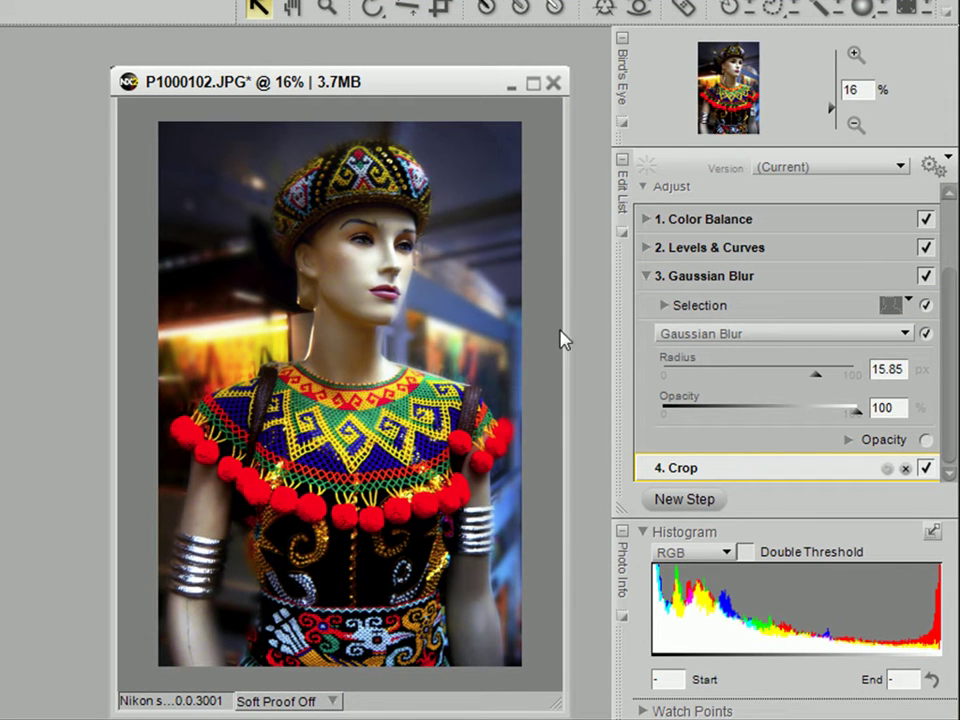
# - Collapse the Gaussian Blur details and fit the photo window around the cropped image
pyautogui.moveTo(377, 92); pyautogui.dragTo(382, 77)
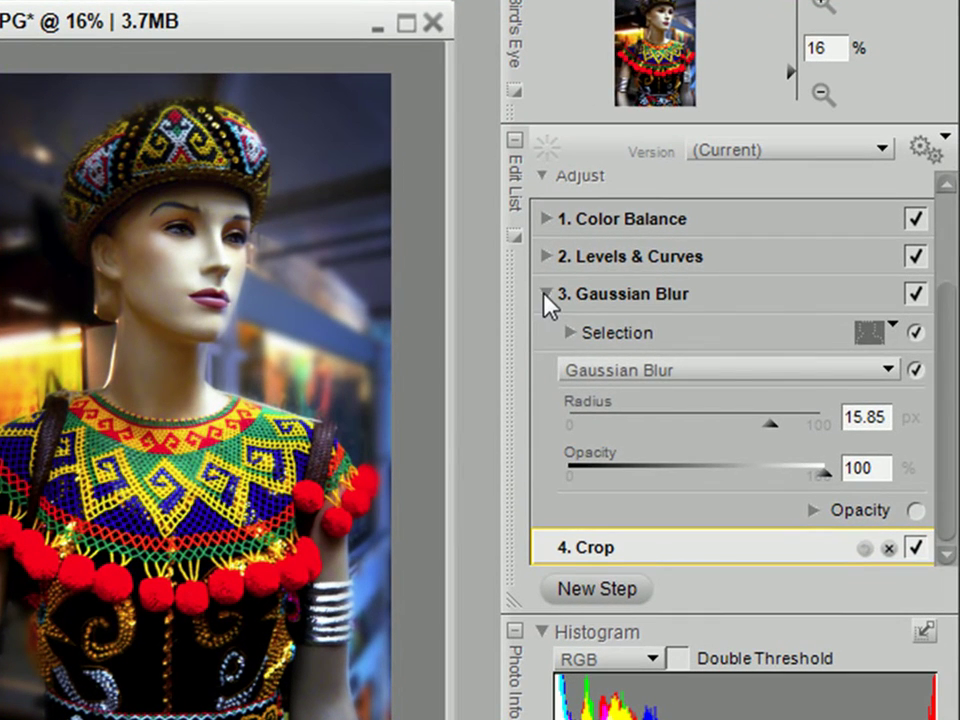
pyautogui.click(546, 294)
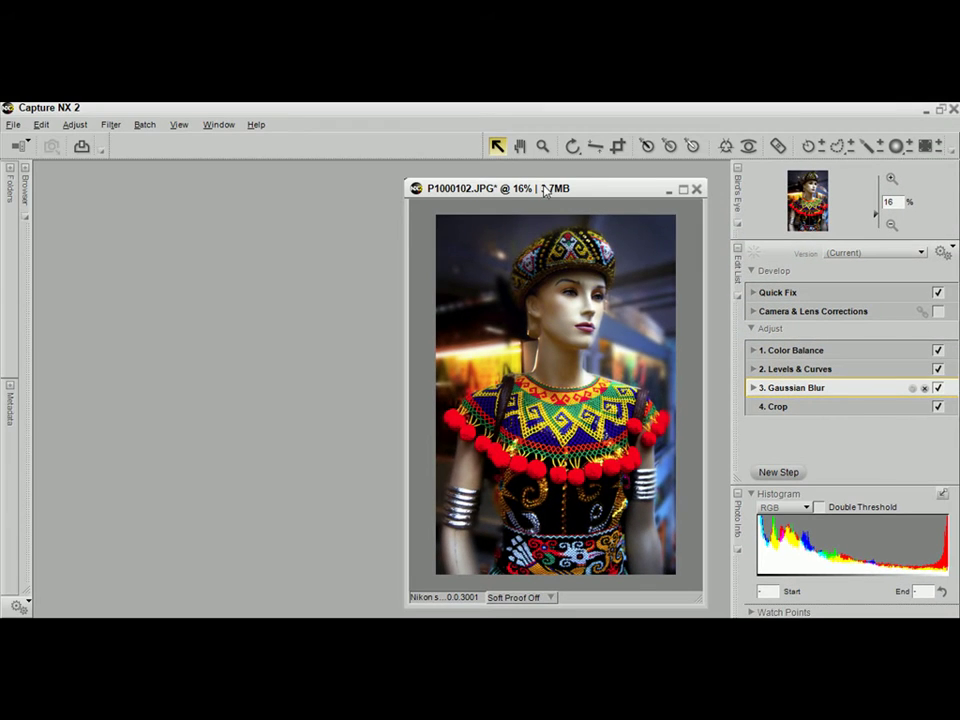
pyautogui.moveTo(545, 192); pyautogui.dragTo(537, 190)
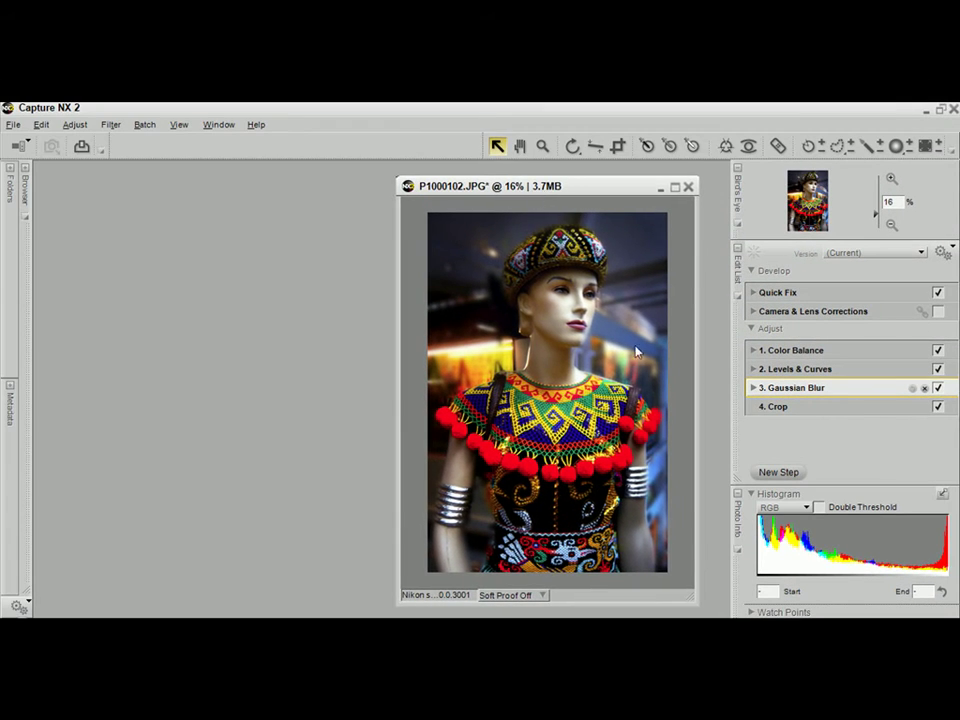
pyautogui.doubleClick(520, 150)
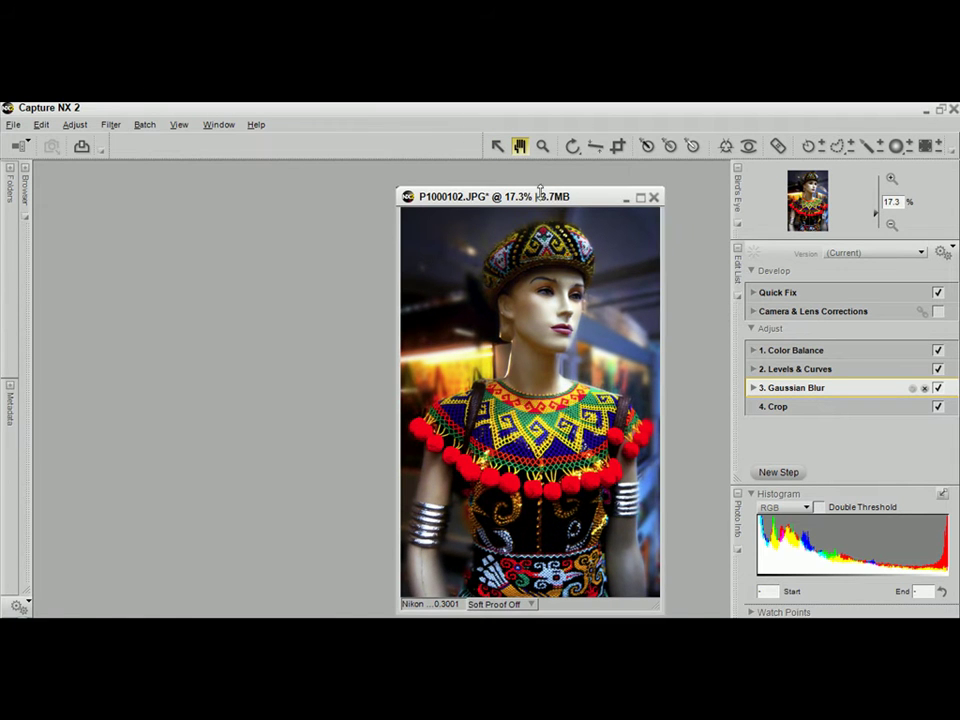
pyautogui.moveTo(552, 200); pyautogui.dragTo(584, 199)
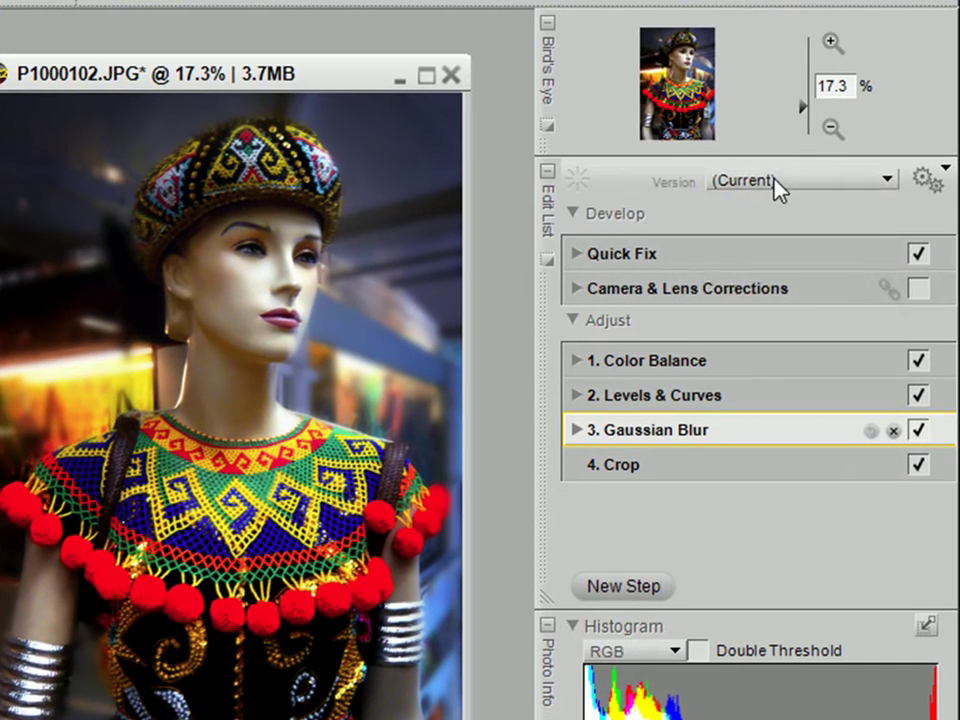
# - Create a new version, appending ' - colour' to name it 'Version 1 - colour'
pyautogui.click(861, 255)
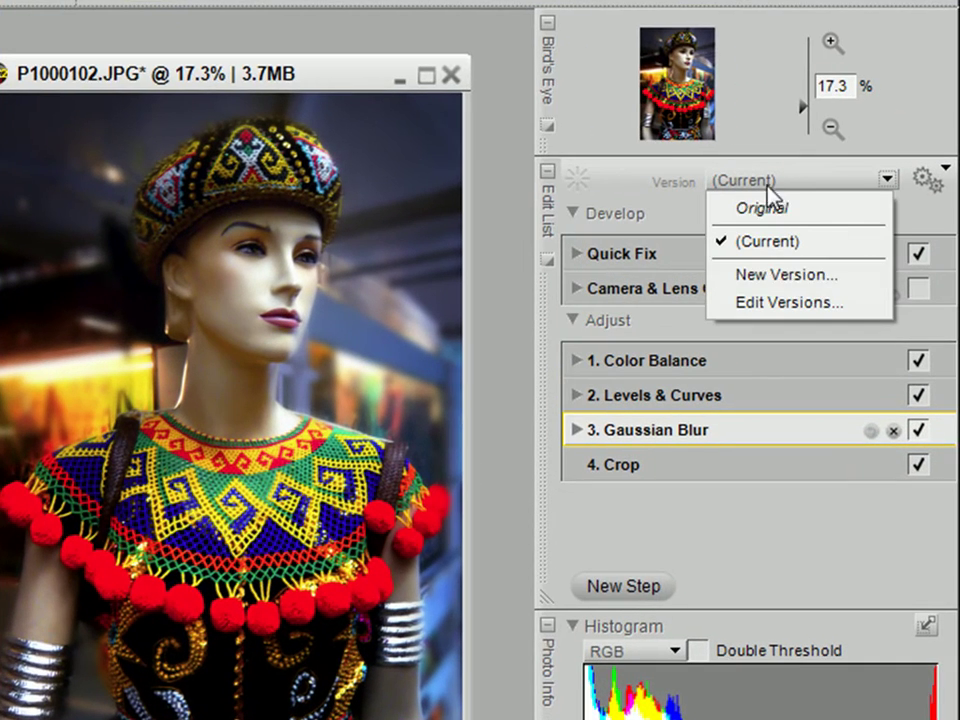
pyautogui.click(800, 282)
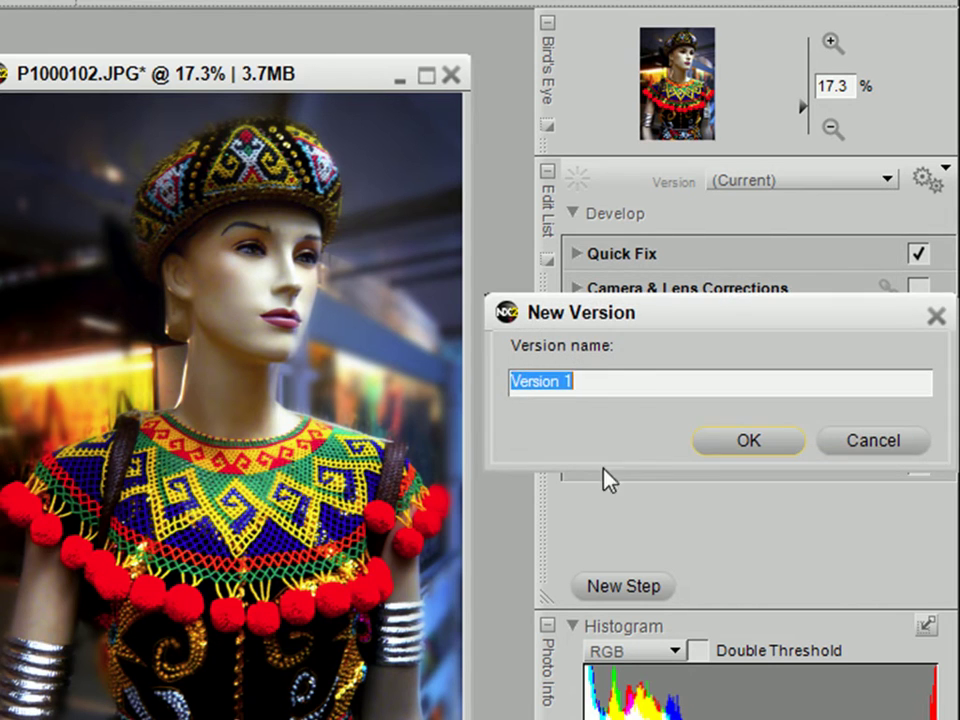
pyautogui.click(625, 375)
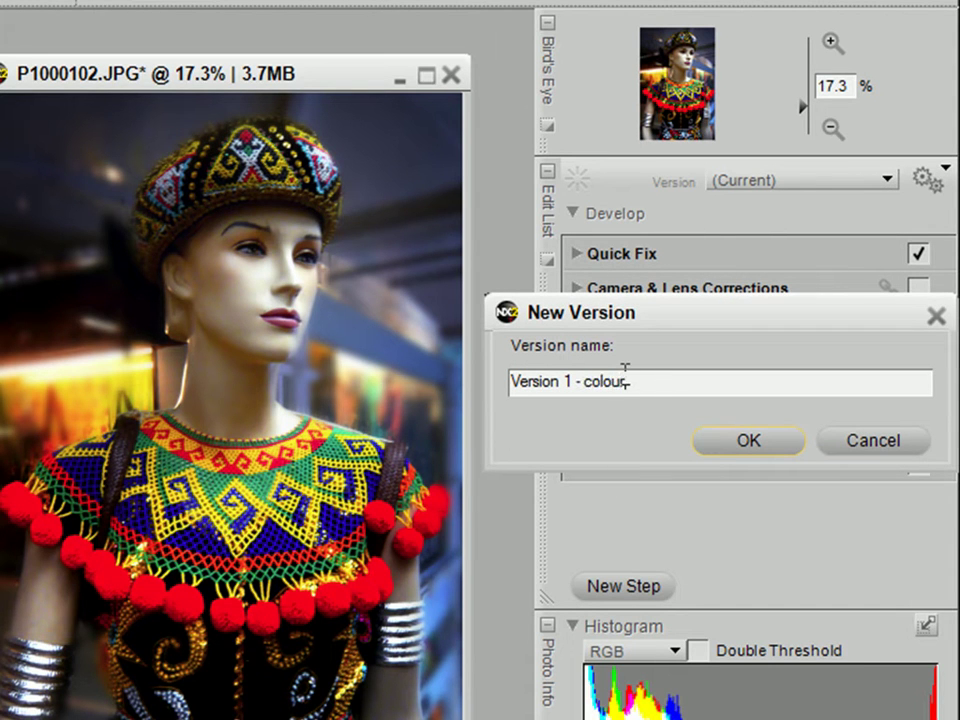
pyautogui.write('- colour')
pyautogui.click(752, 441)
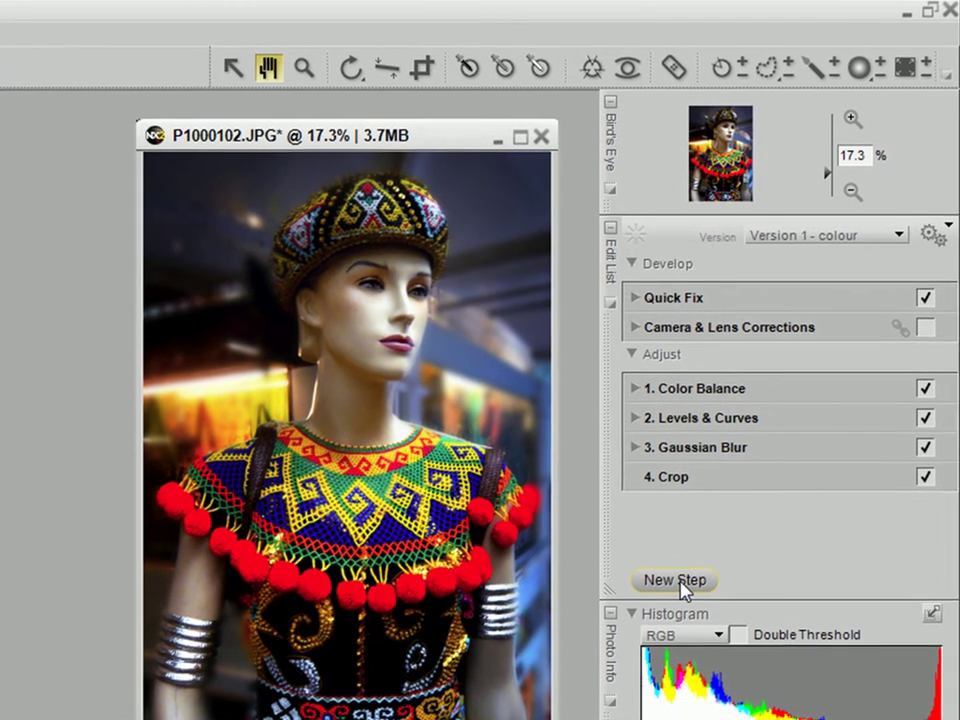
# - Add a Black and White Conversion step to make the photo monochrome
pyautogui.click(695, 503)
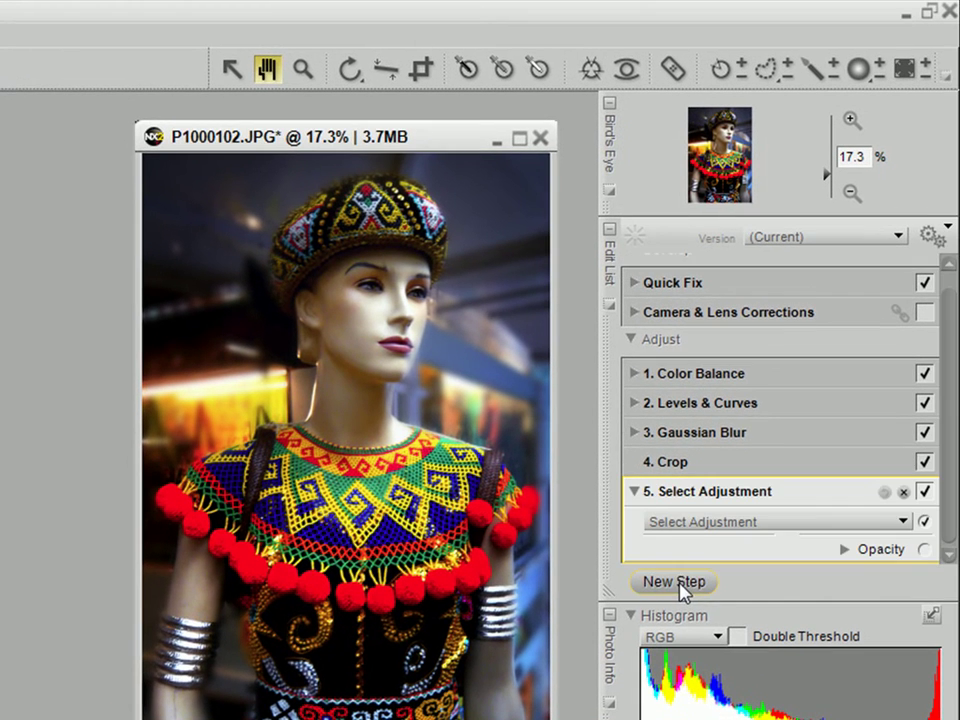
pyautogui.click(696, 524)
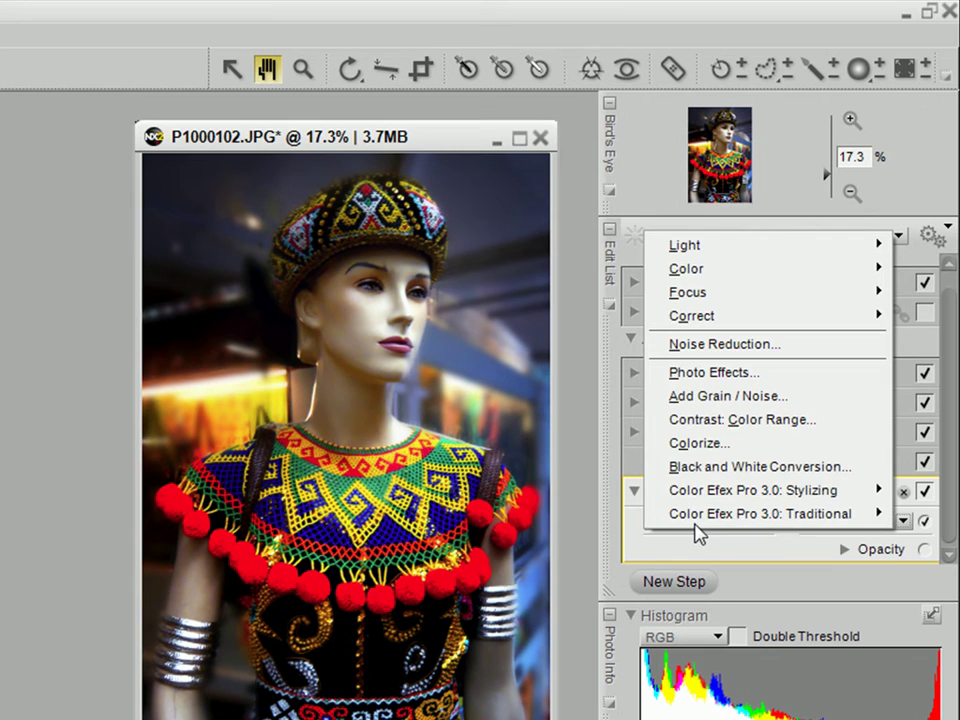
pyautogui.click(765, 477)
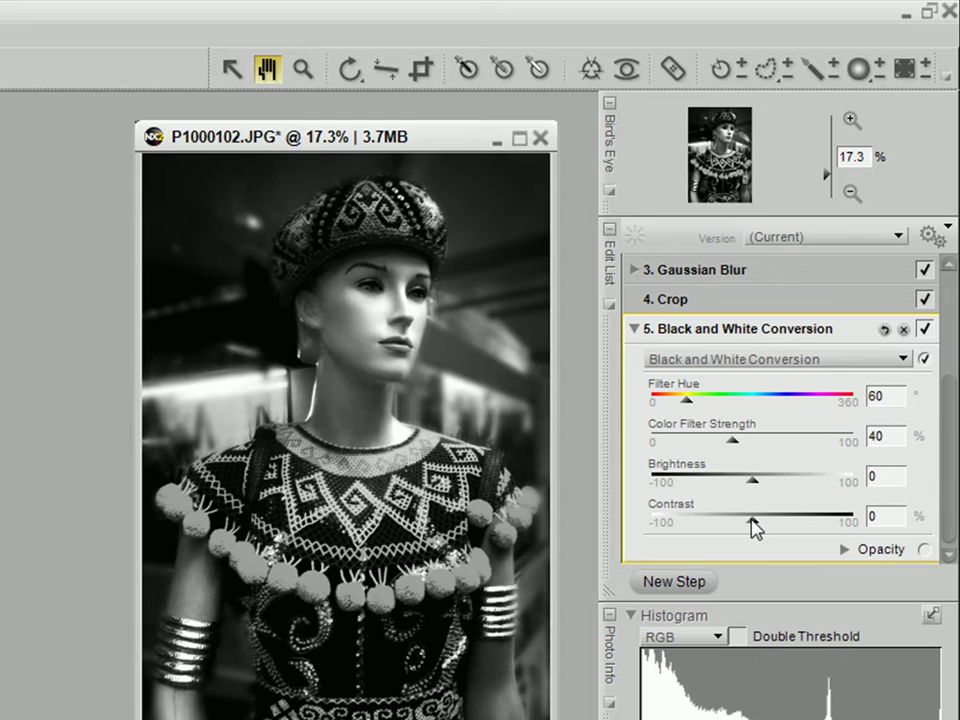
pyautogui.click(635, 330)
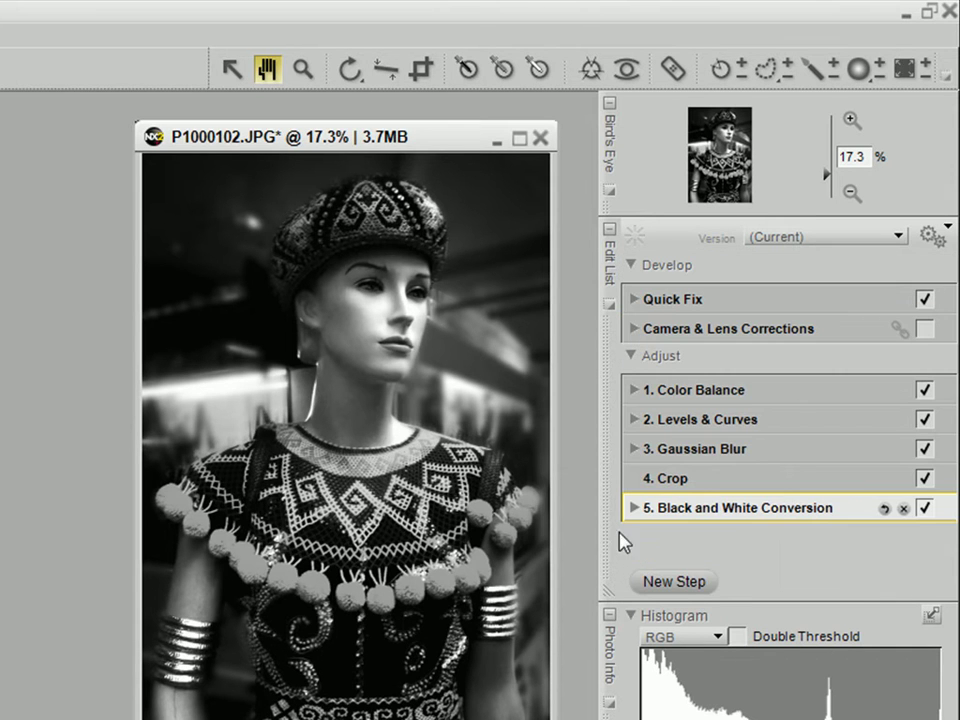
# - Add a Grain / Noise step with Medium grain at strength 79
pyautogui.click(695, 583)
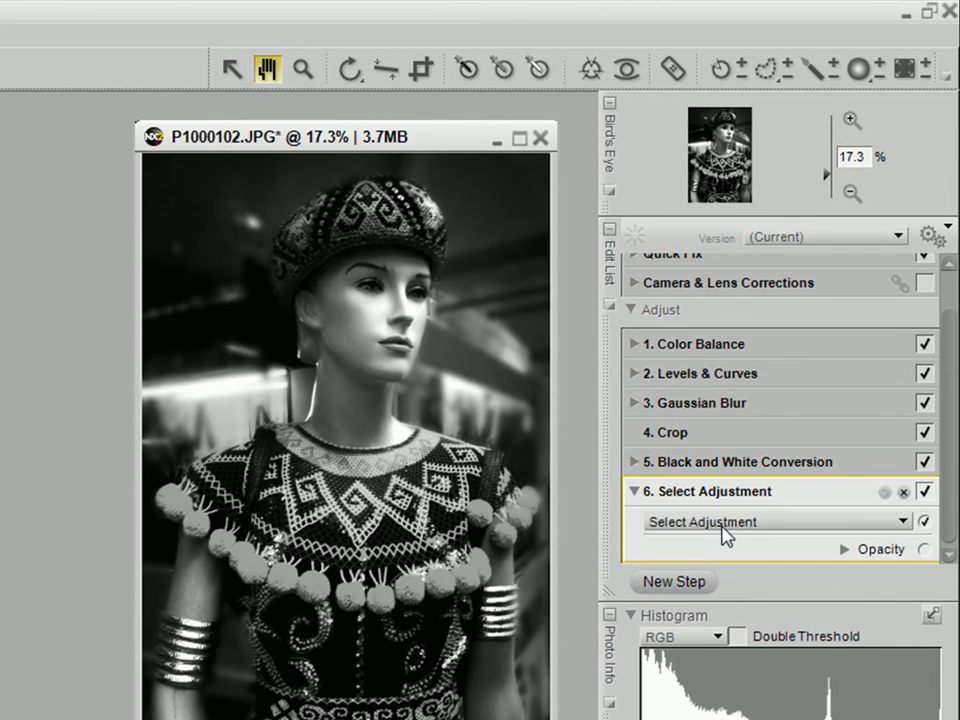
pyautogui.click(722, 522)
pyautogui.click(747, 395)
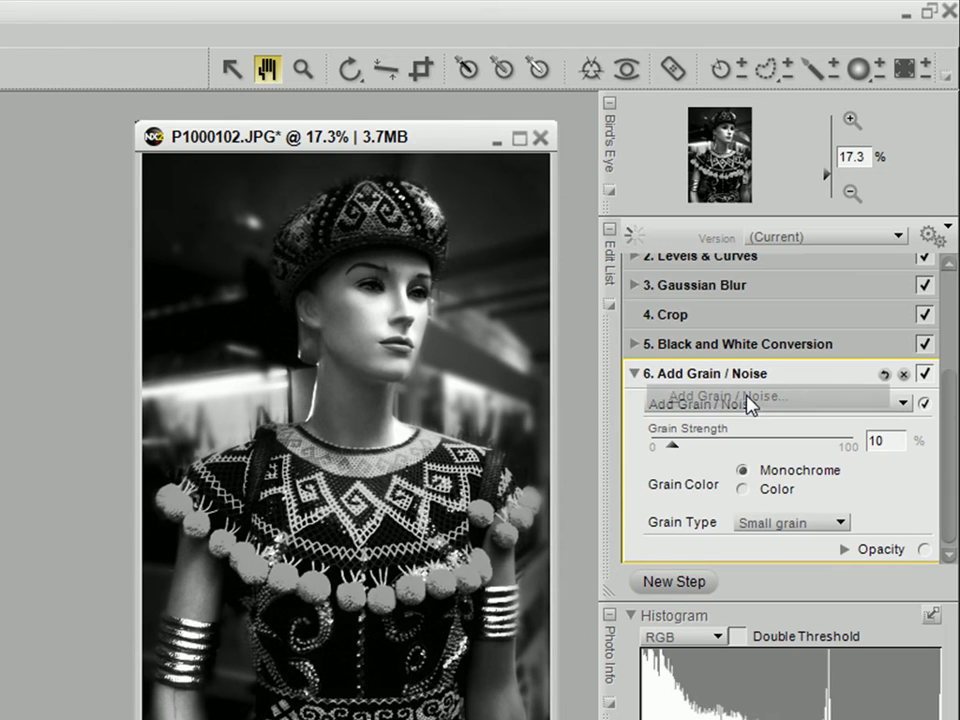
pyautogui.click(762, 524)
pyautogui.click(768, 569)
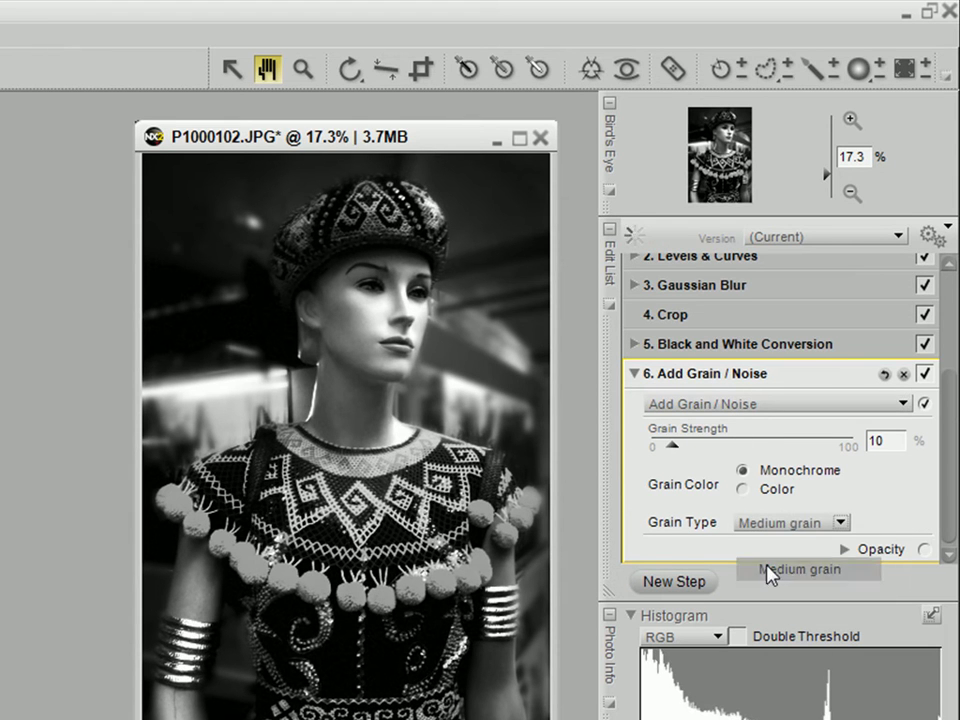
pyautogui.moveTo(677, 448); pyautogui.dragTo(818, 452)
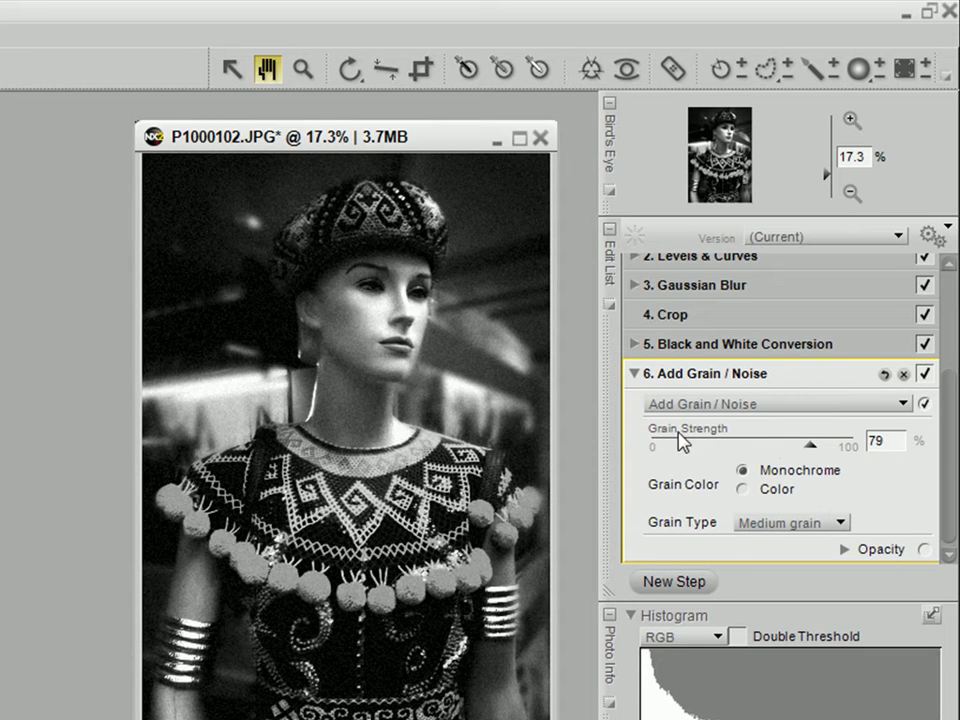
pyautogui.click(636, 374)
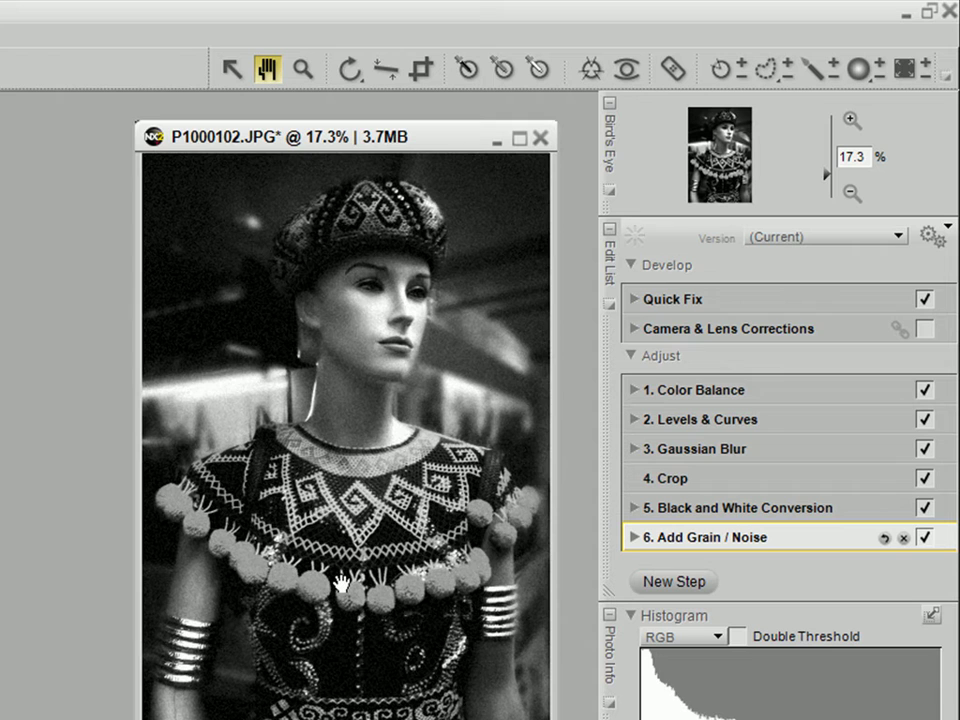
# - Save the edits as 'Version 2 - b&w', then switch back to 'Version 1 - colour'
pyautogui.click(813, 243)
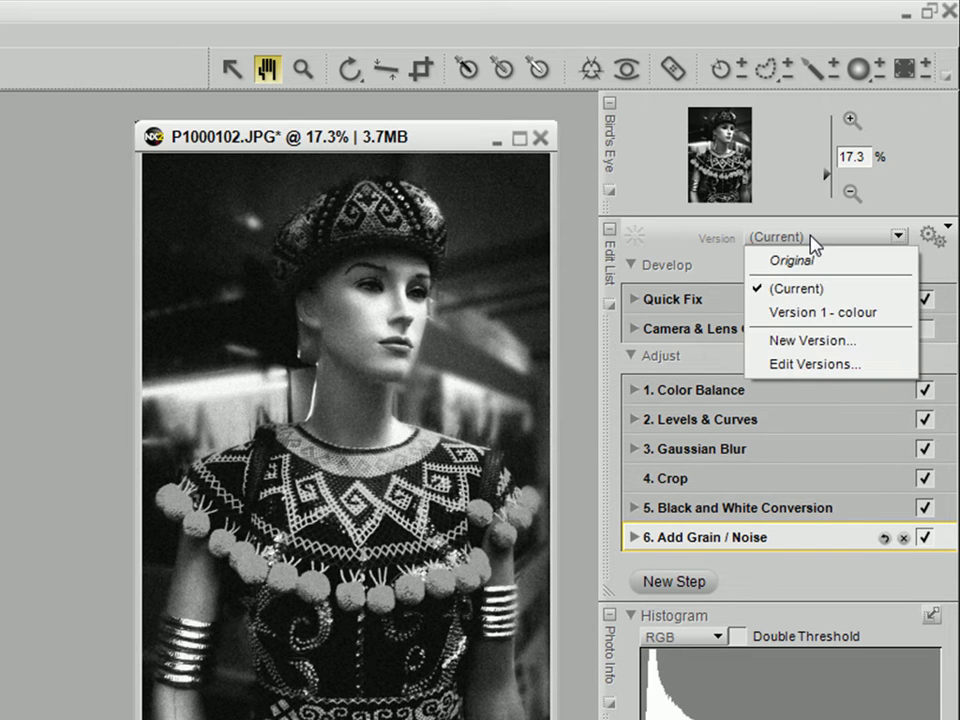
pyautogui.click(856, 341)
pyautogui.click(677, 411)
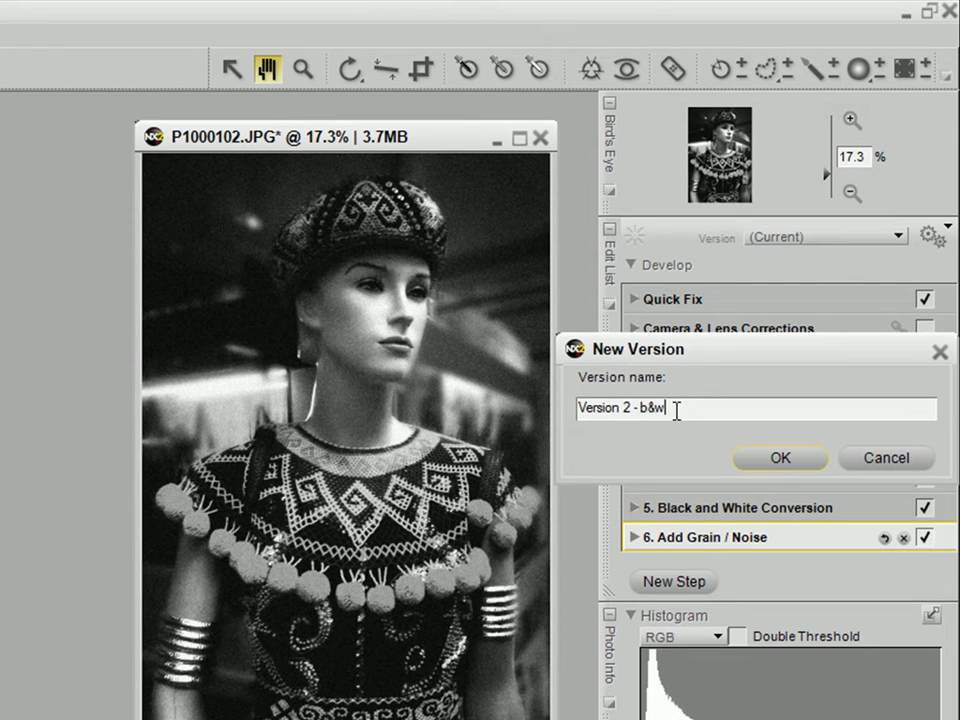
pyautogui.click(761, 463)
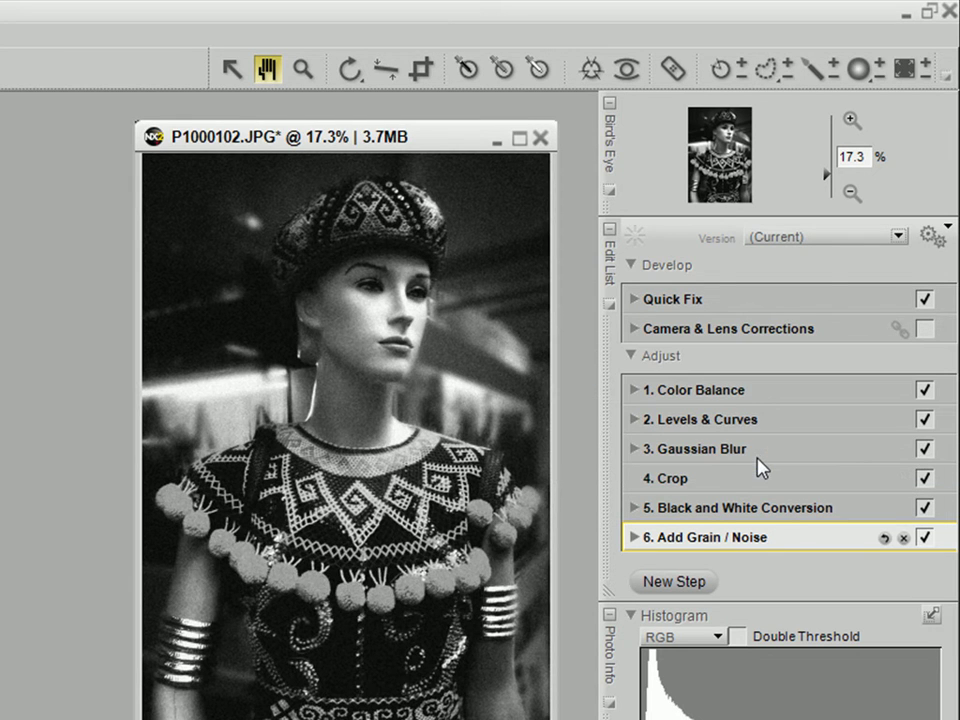
pyautogui.click(825, 244)
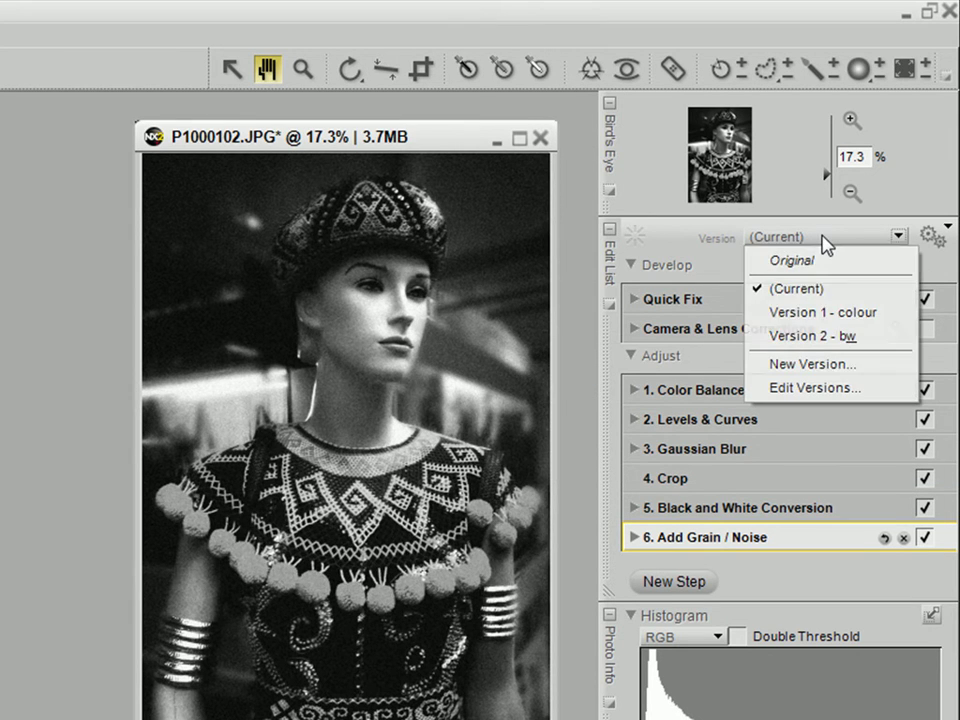
pyautogui.click(822, 313)
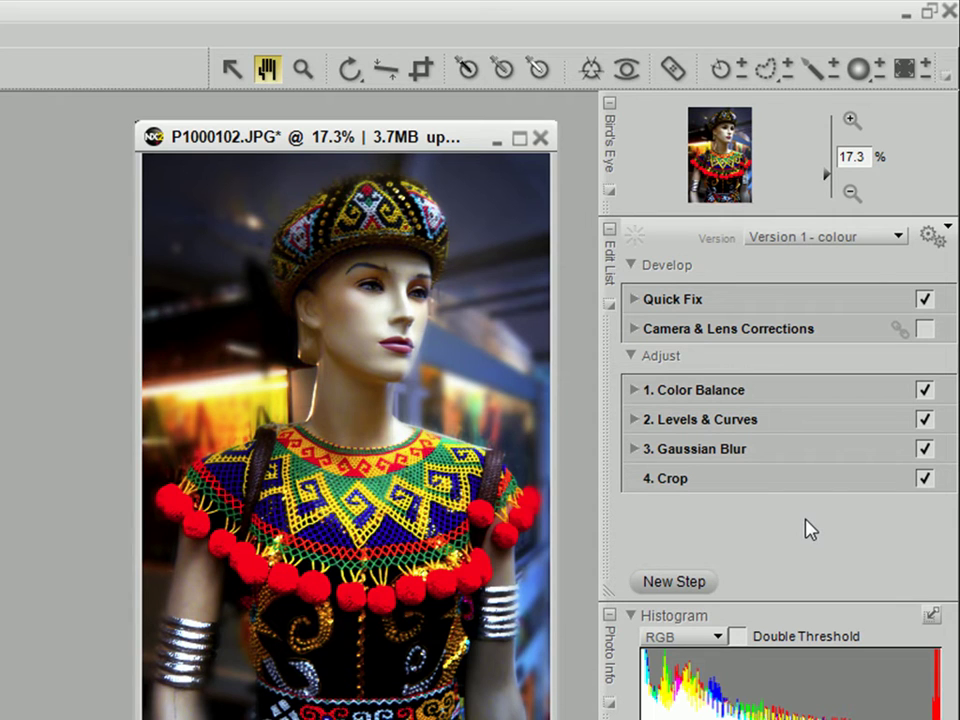
# - Add a Color Efex Pro 3.0 Color Stylizer step to the colour version
pyautogui.click(688, 588)
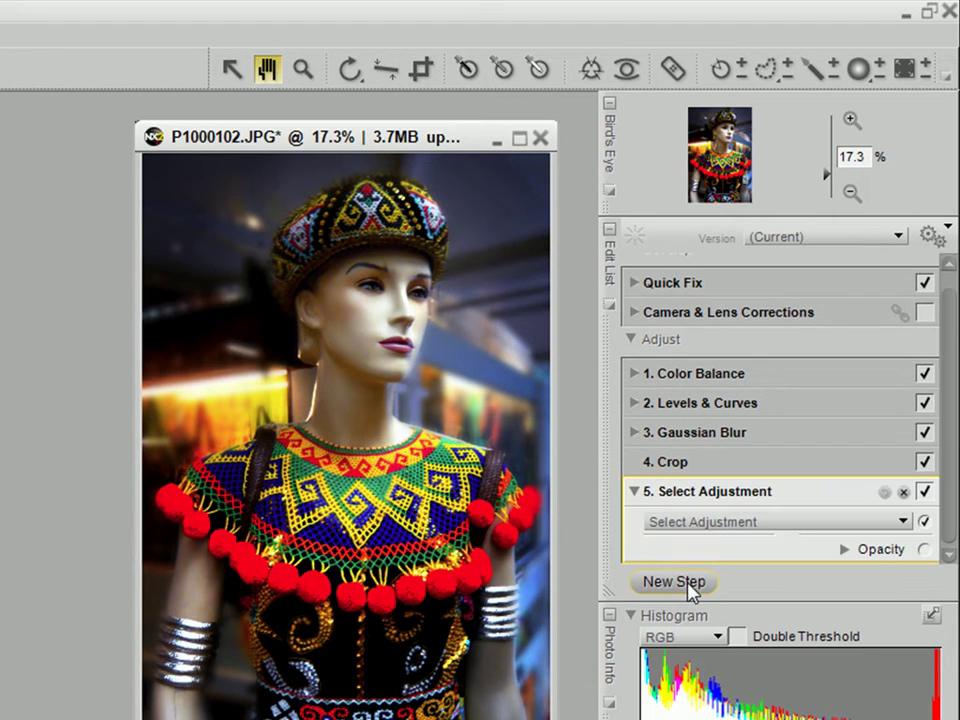
pyautogui.click(708, 522)
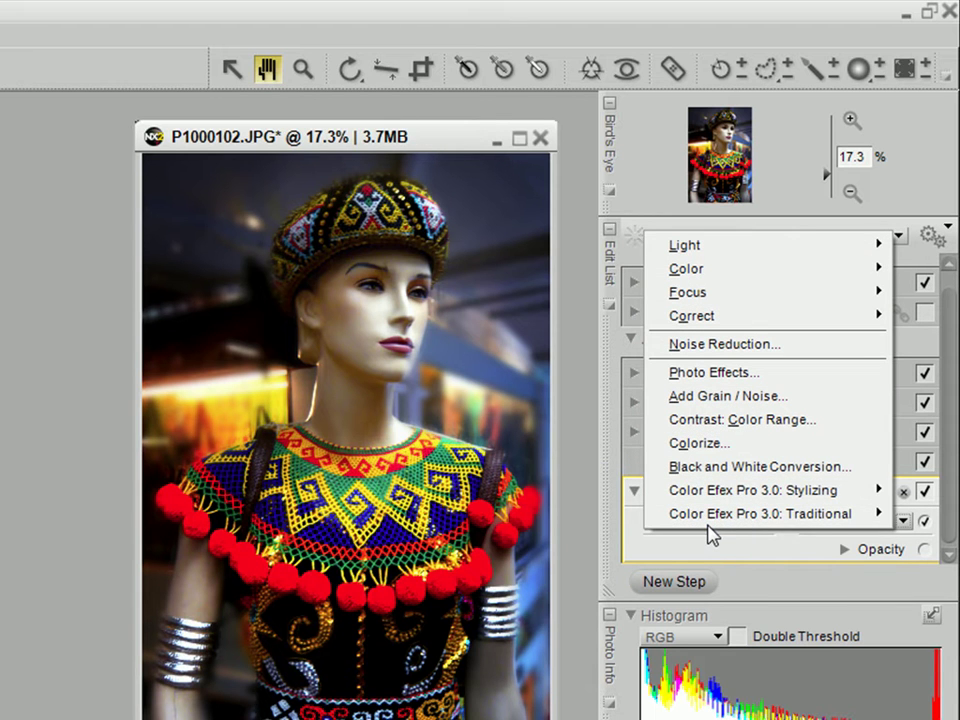
pyautogui.moveTo(755, 500)
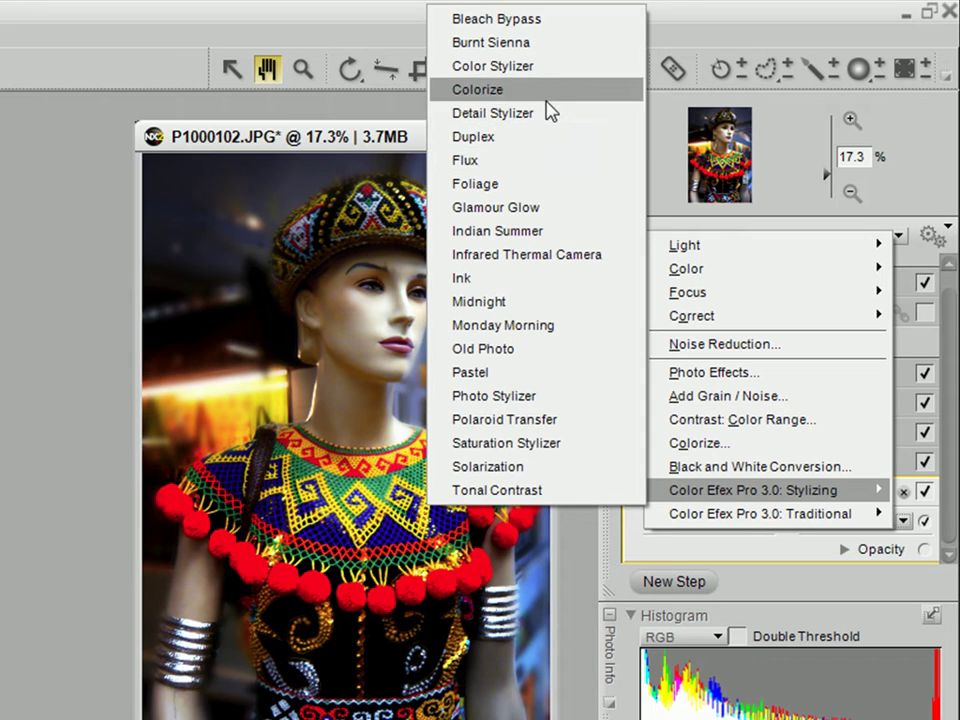
pyautogui.click(548, 70)
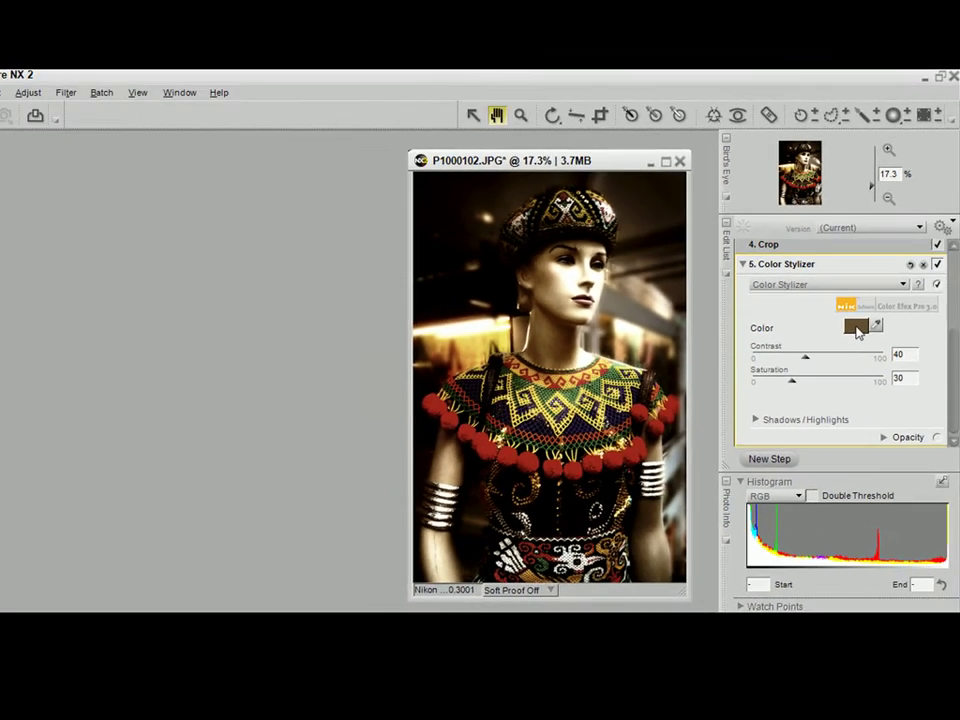
# - Set the Color Stylizer tint to a dark grey-brown colour
pyautogui.click(803, 383)
pyautogui.moveTo(575, 315); pyautogui.dragTo(393, 177)
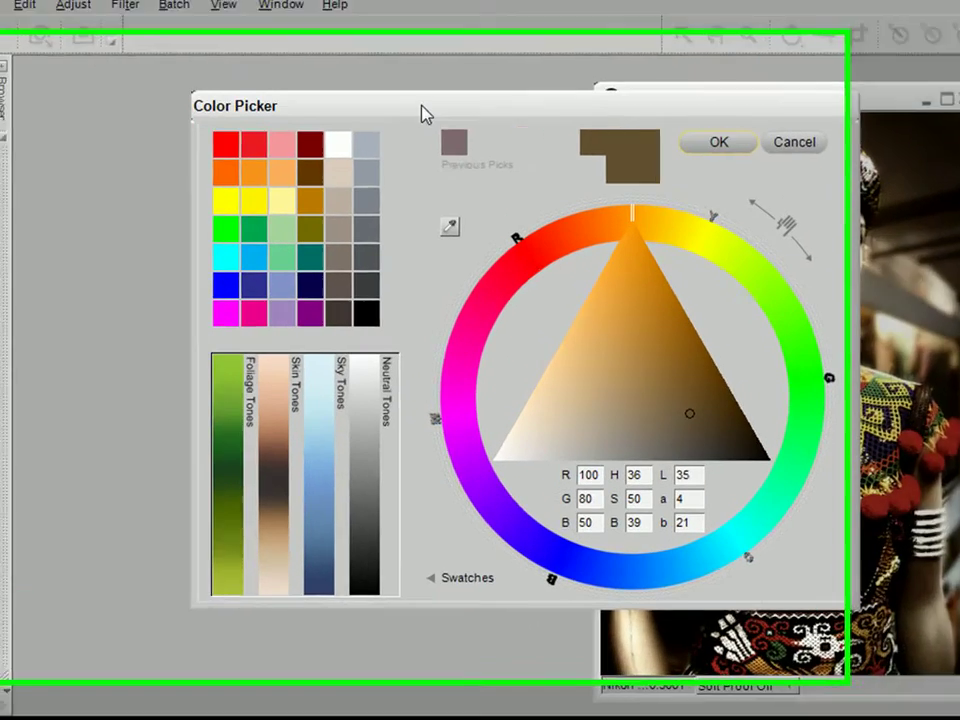
pyautogui.moveTo(285, 171); pyautogui.dragTo(175, 196)
pyautogui.click(222, 256)
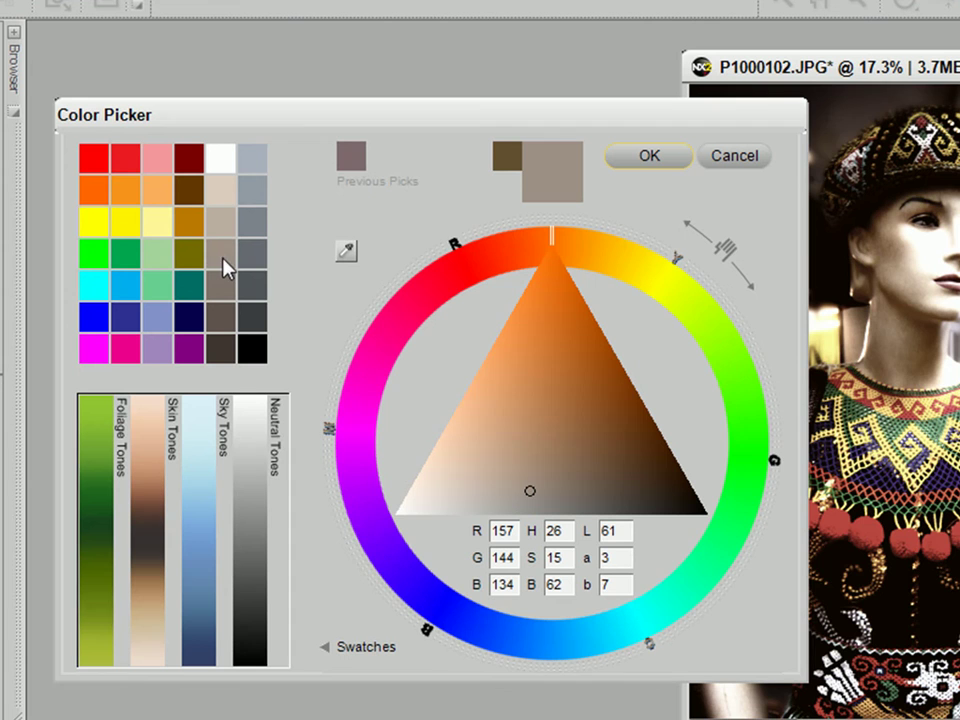
pyautogui.click(228, 296)
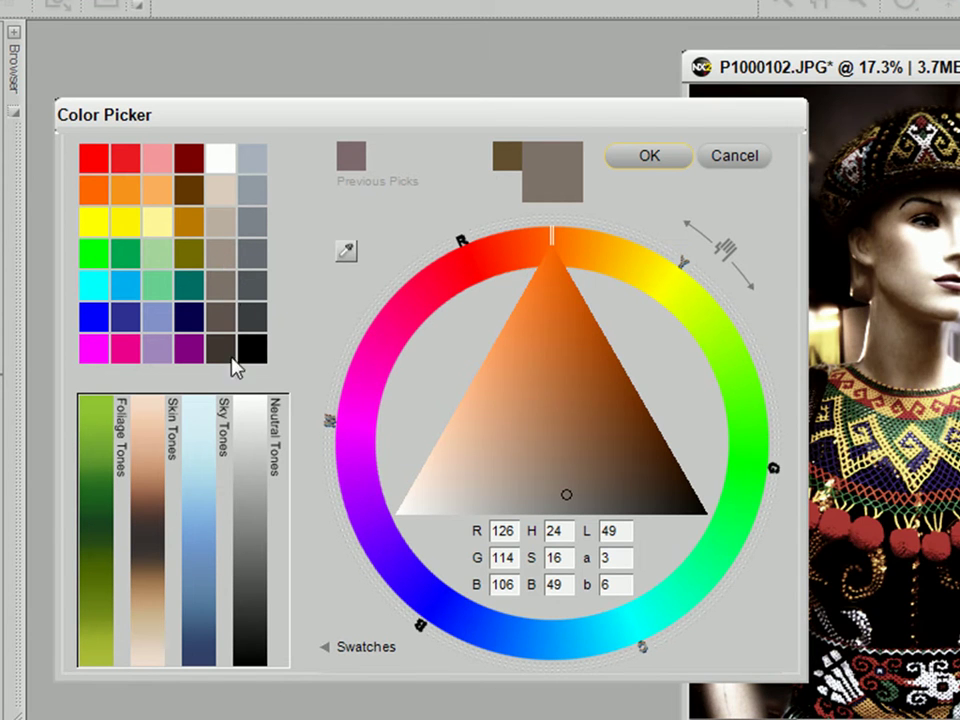
pyautogui.click(643, 160)
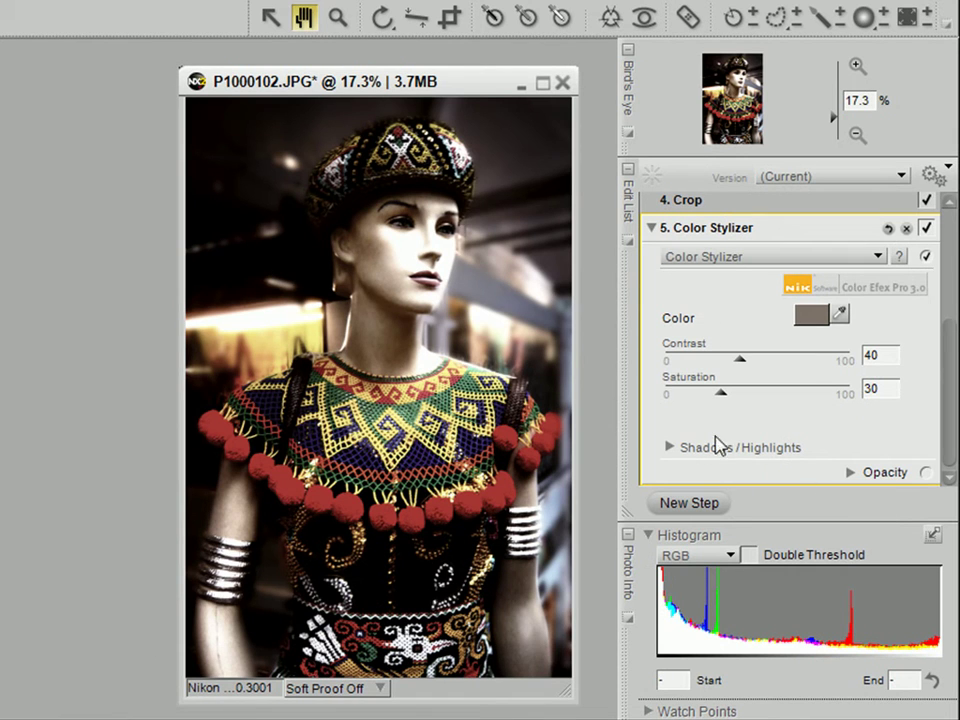
# - Add a Duplex toning step and toggle it off and on to compare
pyautogui.click(650, 228)
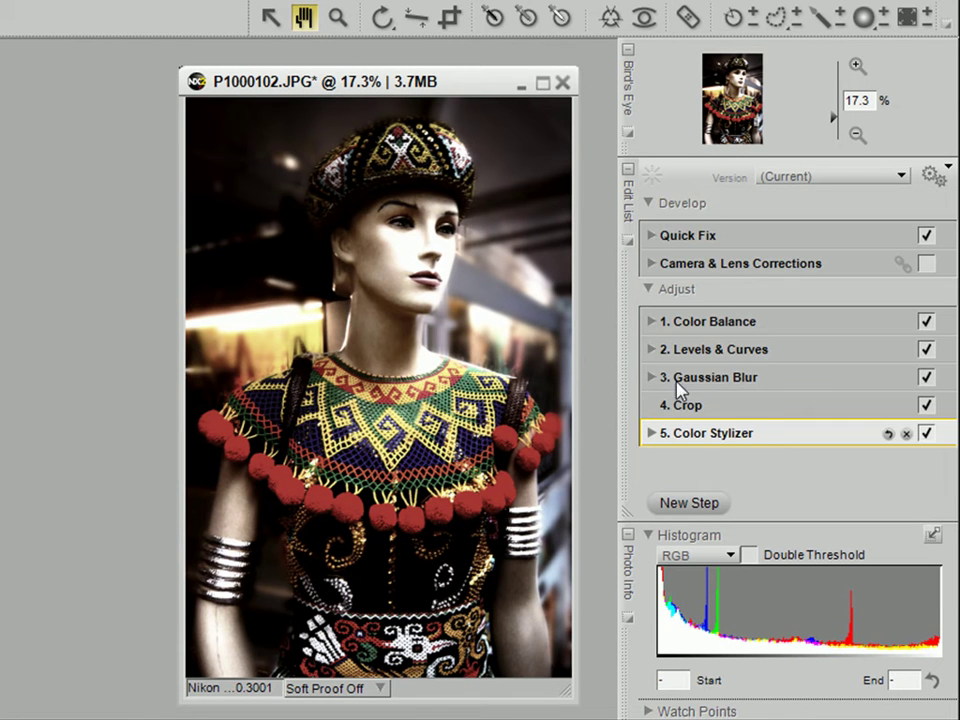
pyautogui.click(690, 503)
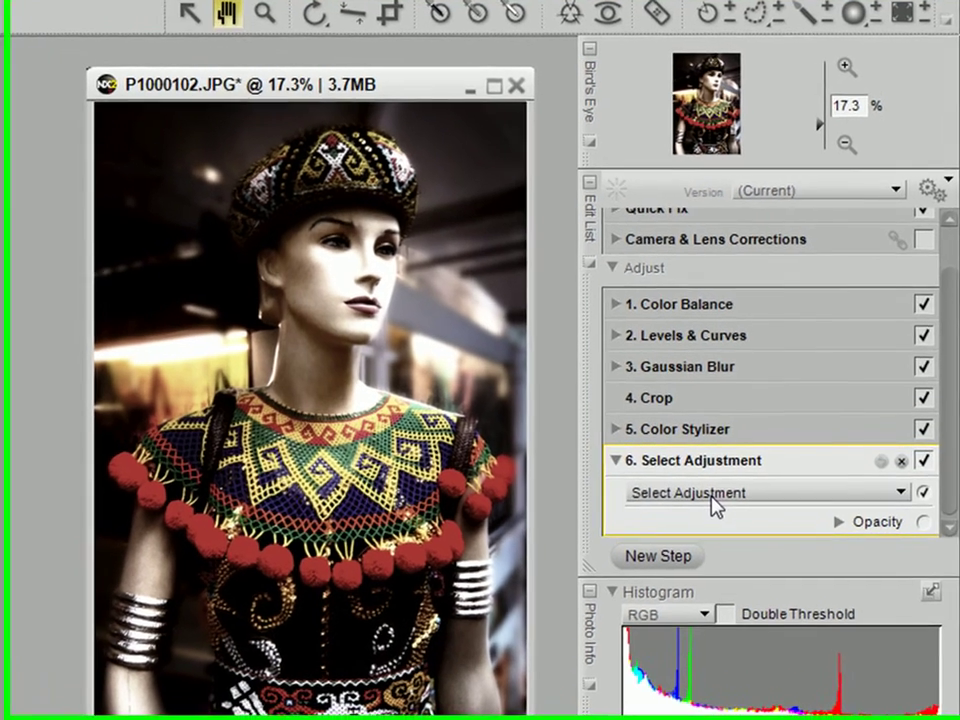
pyautogui.click(736, 452)
pyautogui.moveTo(711, 467)
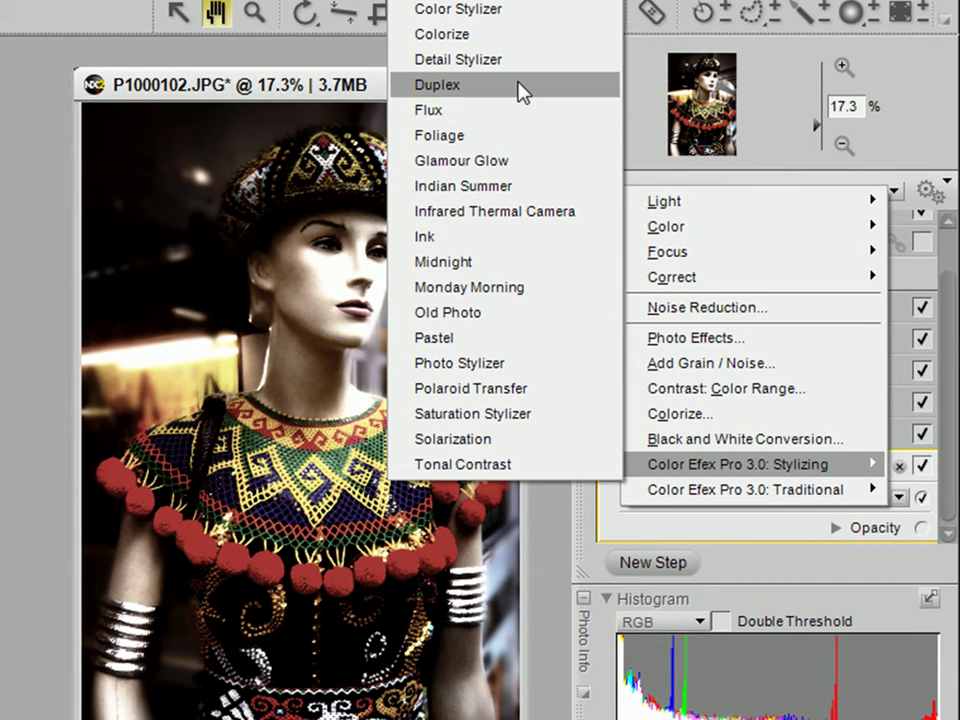
pyautogui.click(520, 88)
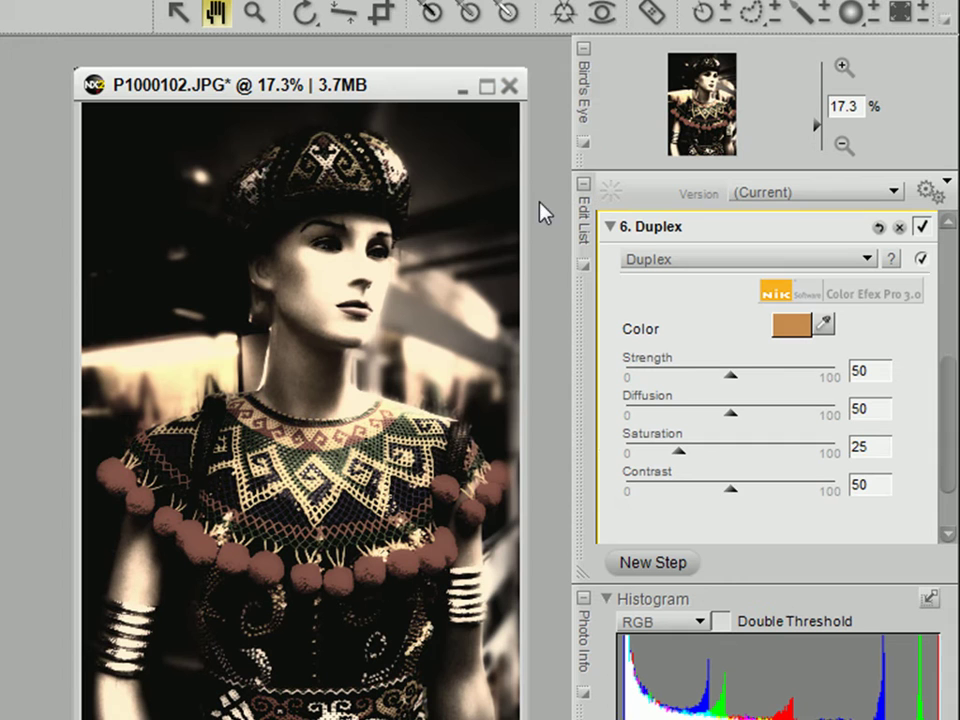
pyautogui.click(609, 226)
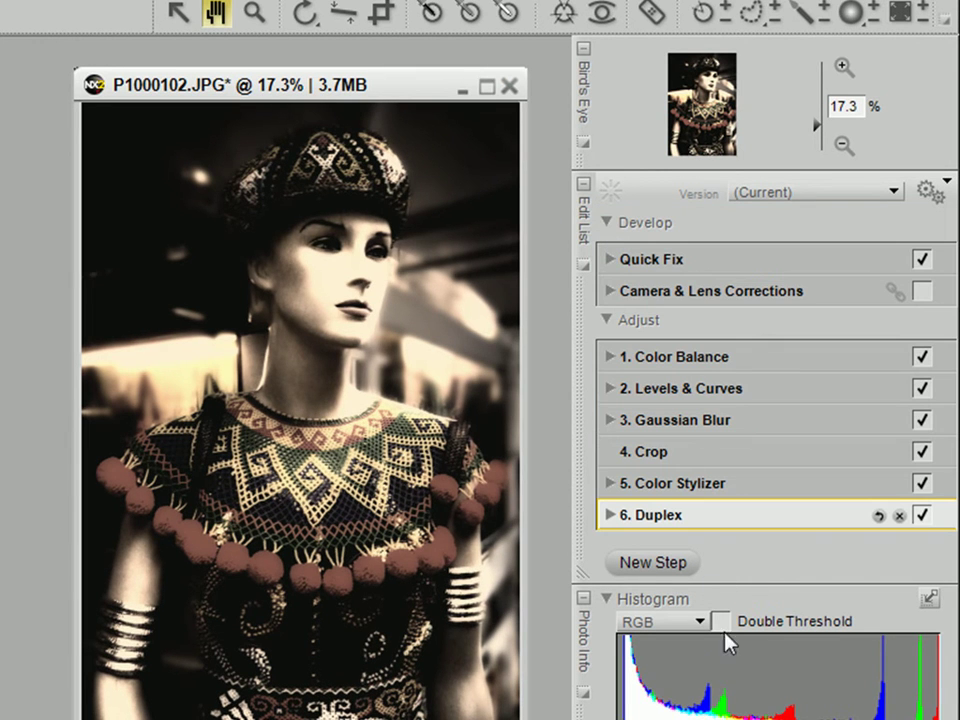
pyautogui.click(921, 516)
pyautogui.click(921, 516)
pyautogui.click(920, 516)
# - Lower the Duplex opacity to 65% and compare the result against full colour
pyautogui.click(612, 518)
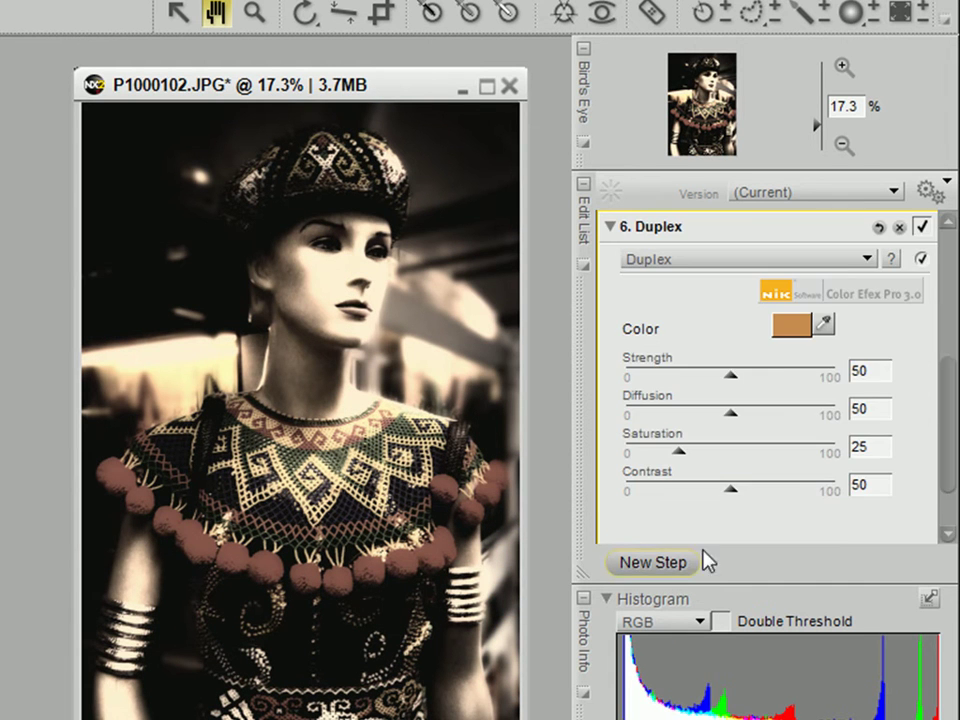
pyautogui.scroll(-3, 920, 527)
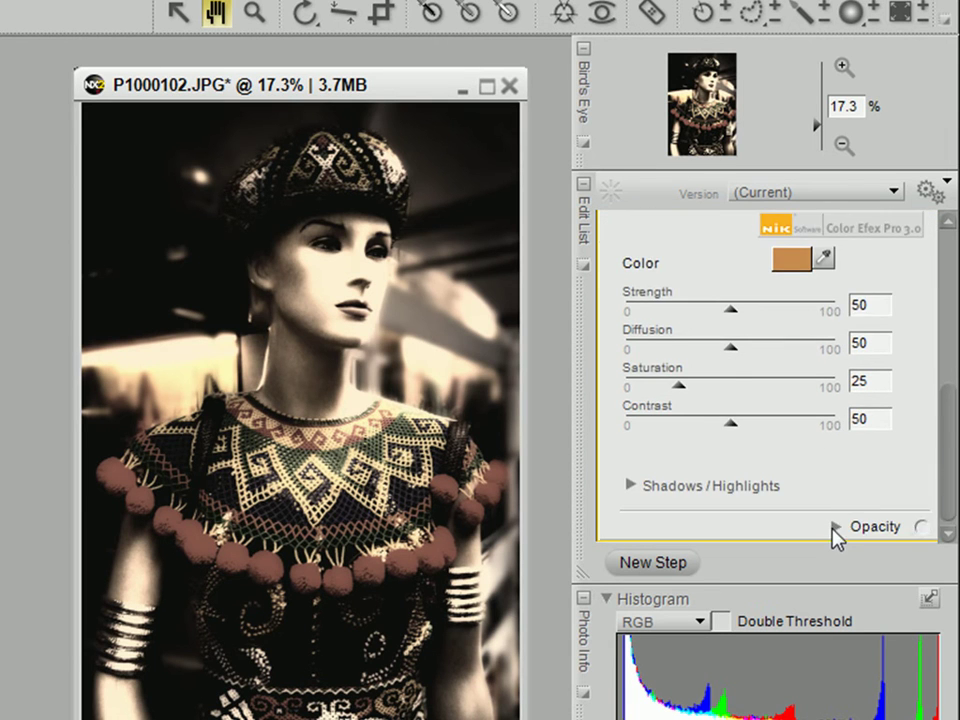
pyautogui.scroll(2, 834, 532)
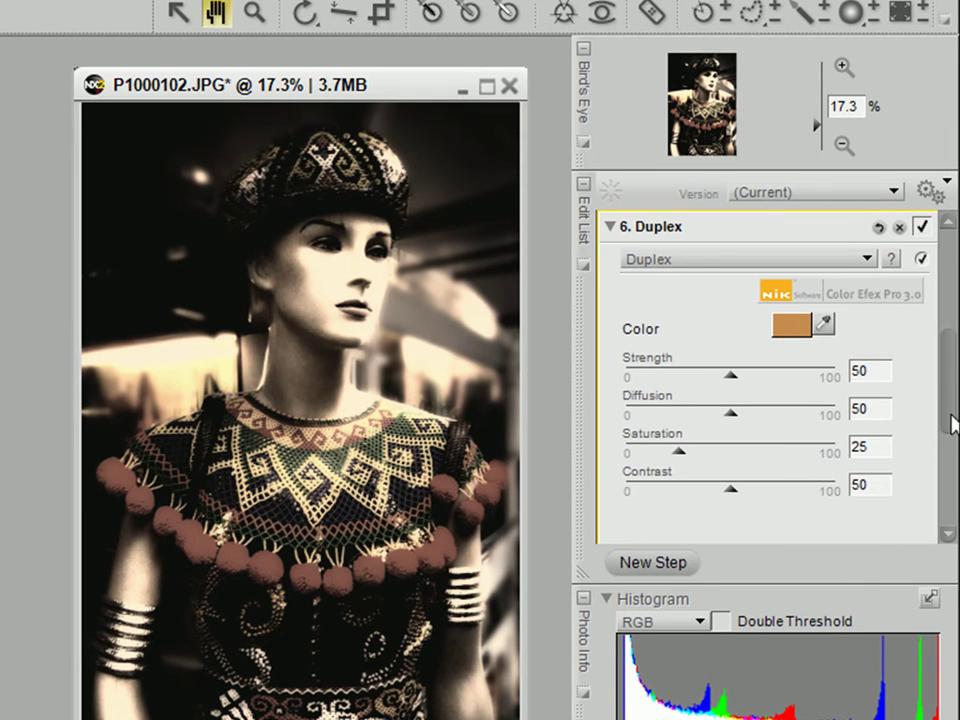
pyautogui.scroll(-3, 915, 491)
pyautogui.moveTo(848, 433); pyautogui.dragTo(769, 438)
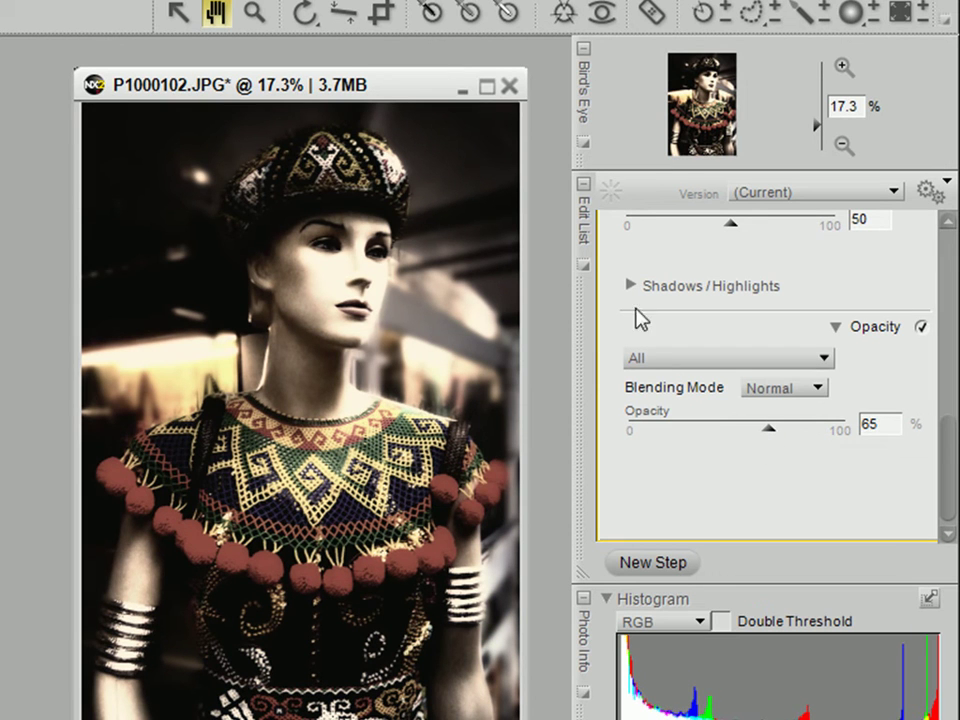
pyautogui.moveTo(951, 411); pyautogui.dragTo(950, 315)
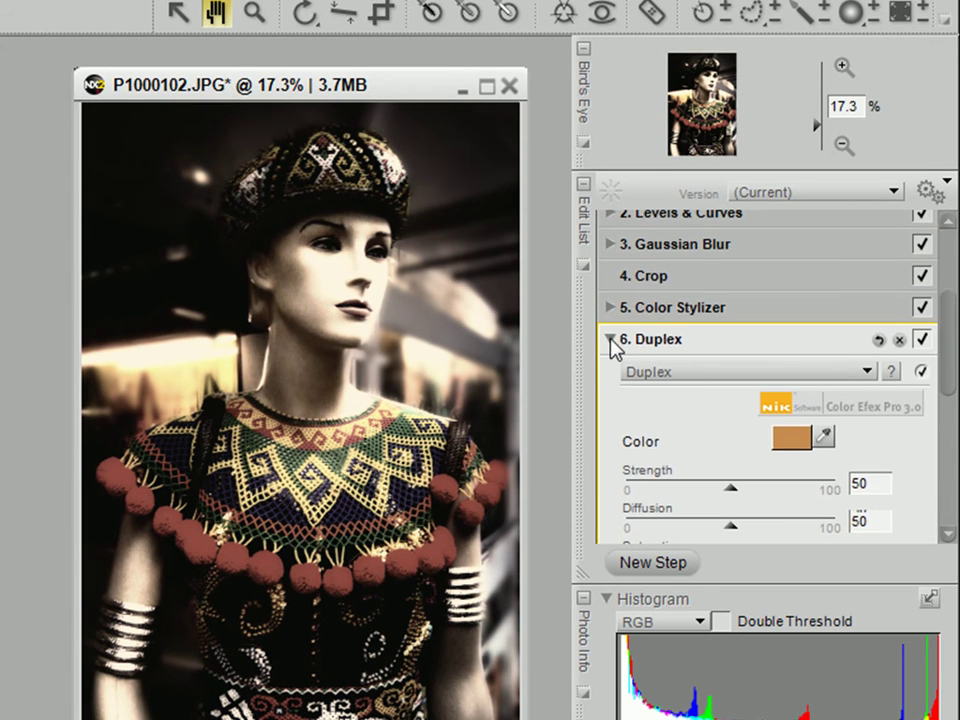
pyautogui.click(609, 339)
pyautogui.click(920, 518)
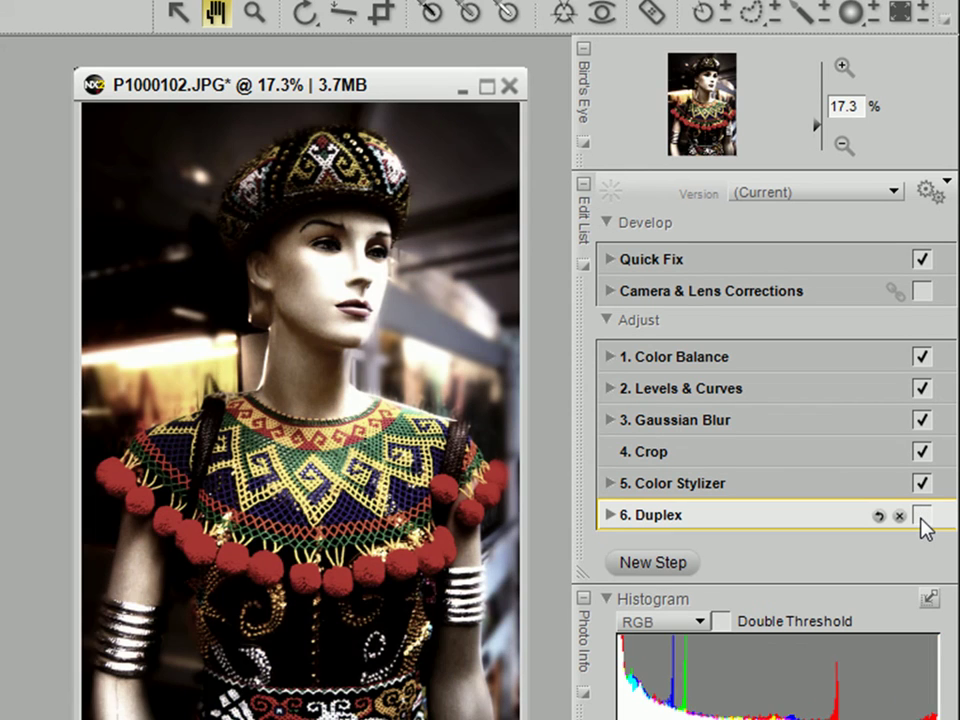
pyautogui.click(920, 518)
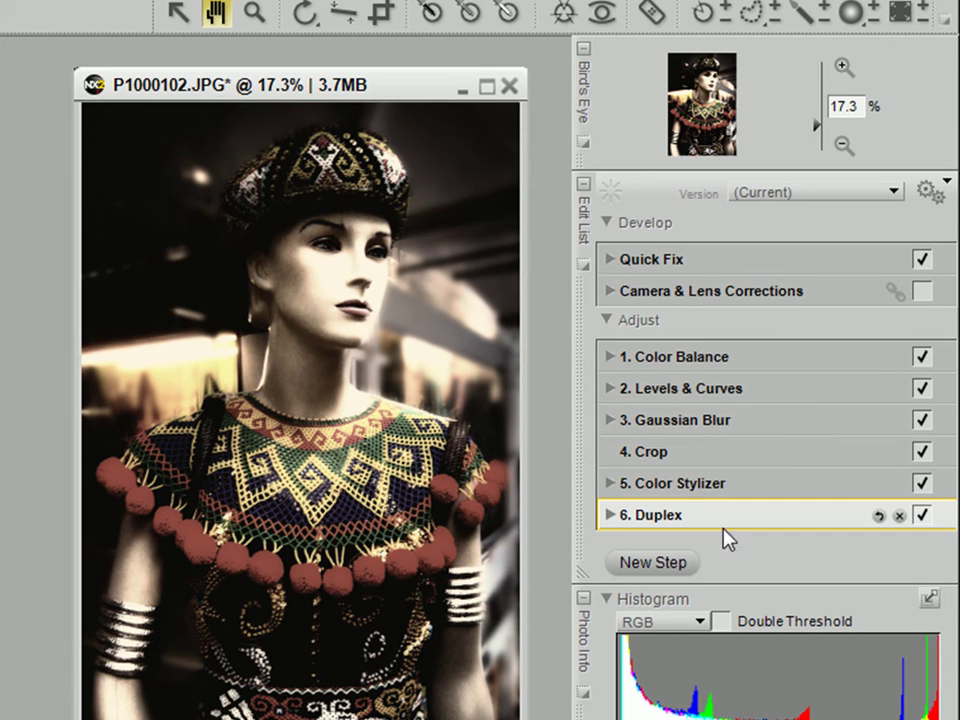
# - Create a new version from the six edits, named 'Version 3 - colour with effects'
pyautogui.click(793, 200)
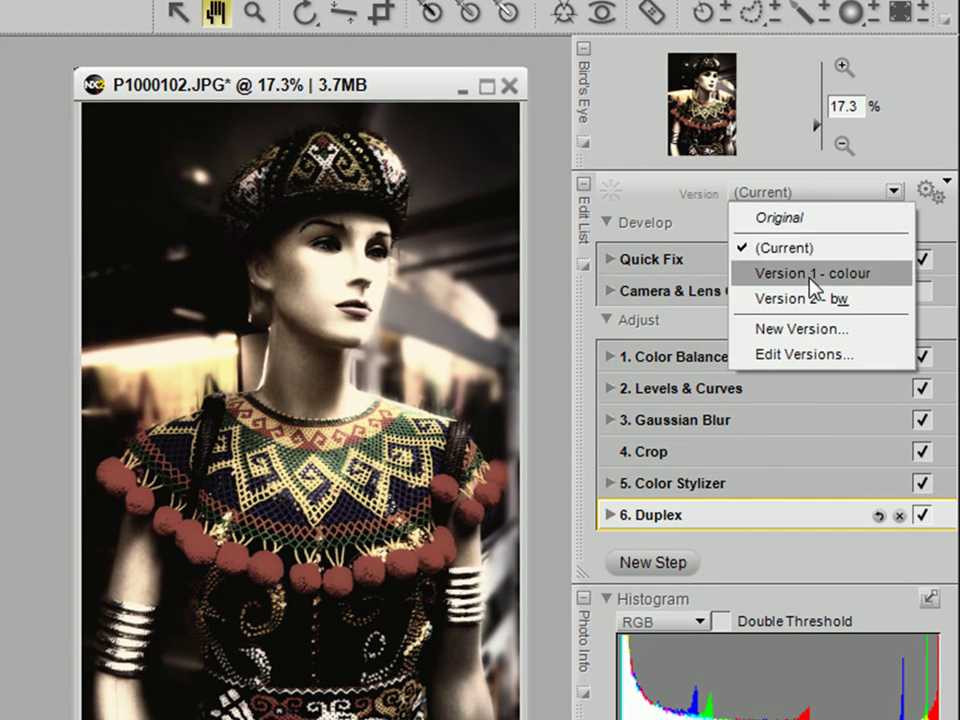
pyautogui.click(820, 333)
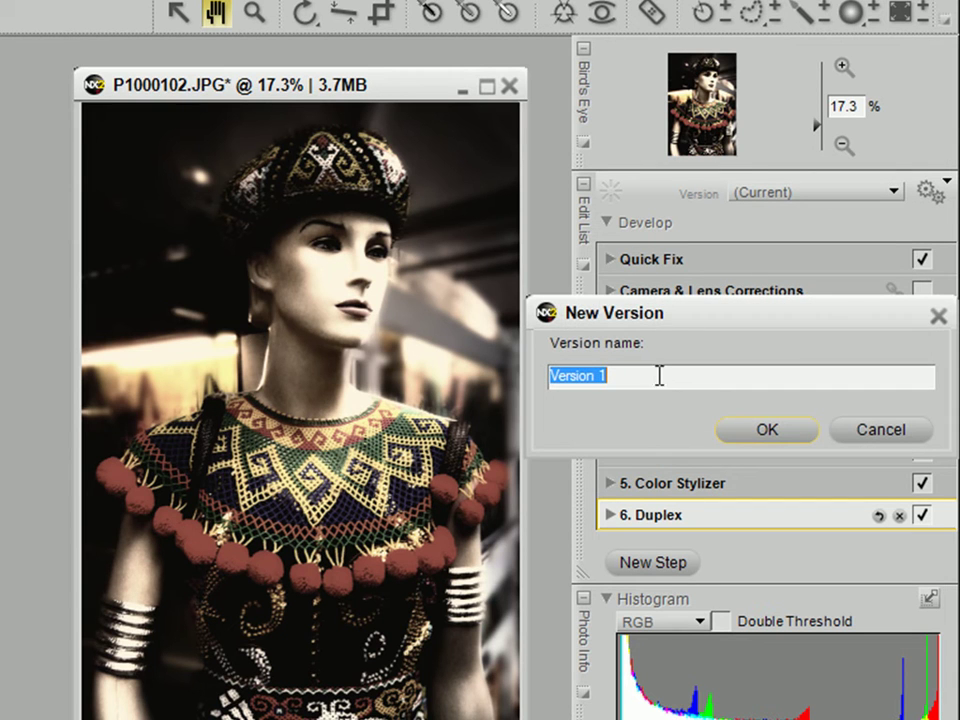
pyautogui.click(654, 373)
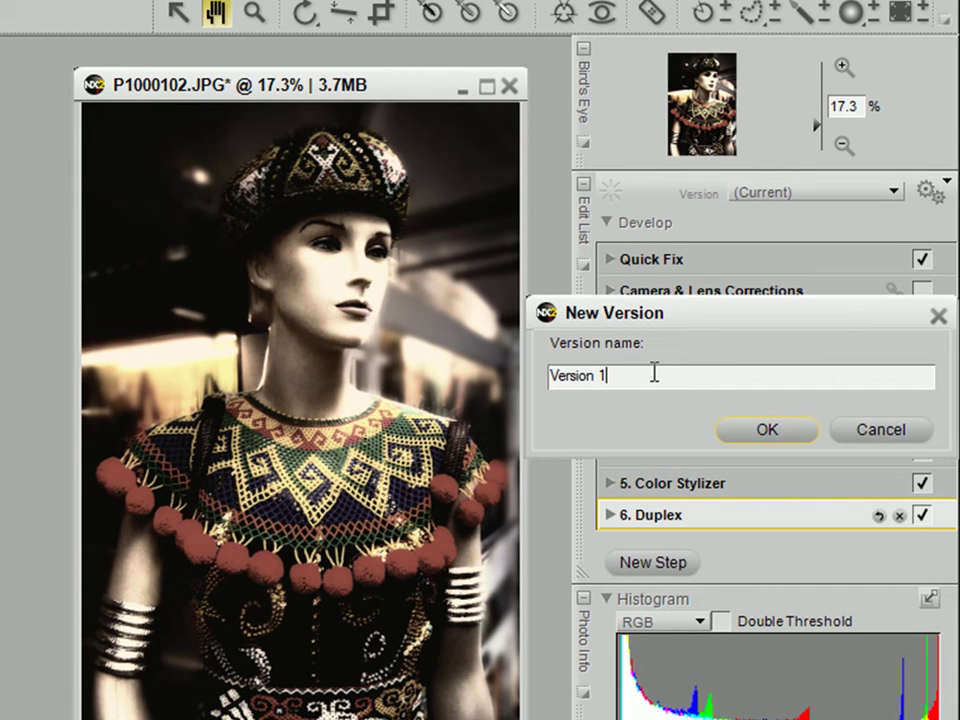
pyautogui.press('BackSpace')
pyautogui.write('3 - colour with effects')
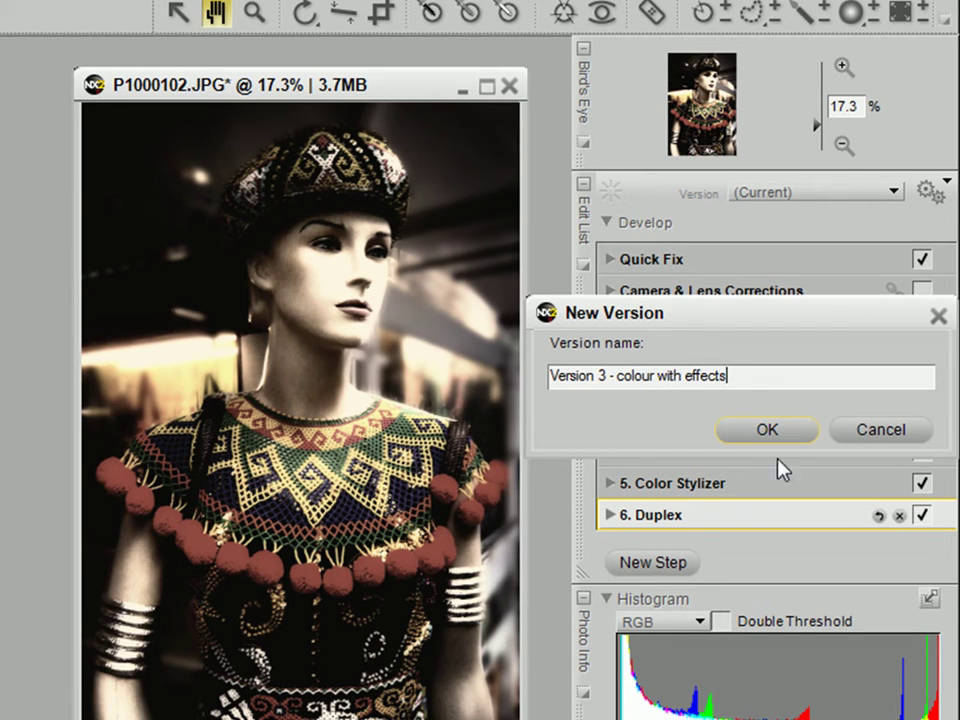
pyautogui.click(786, 432)
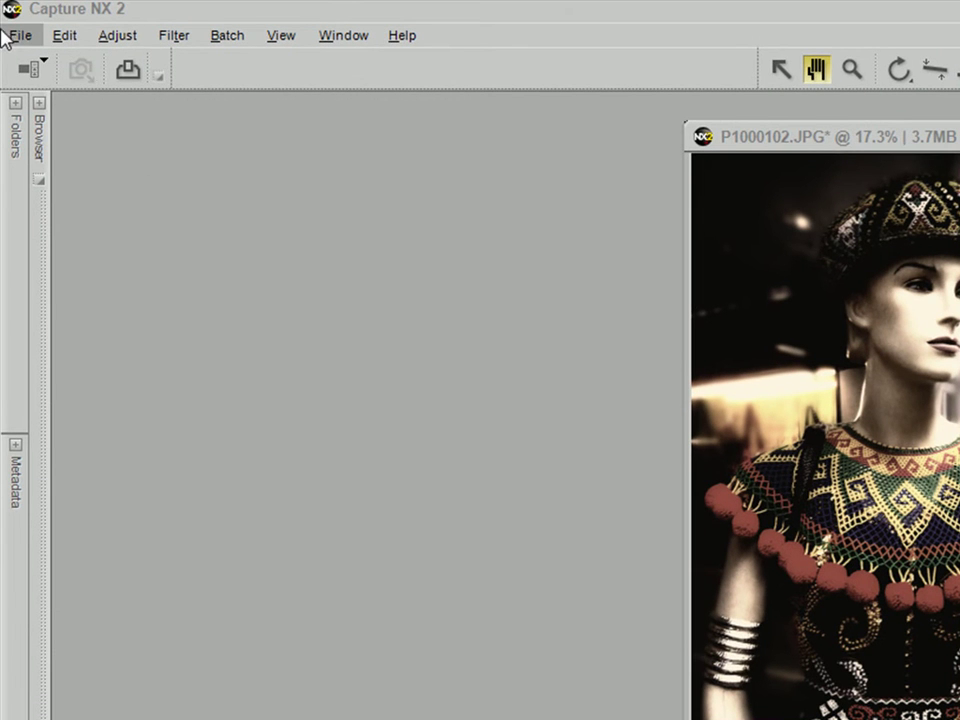
# - Save the photo as P1000102.nef in NEF format and close its image window
pyautogui.click(20, 35)
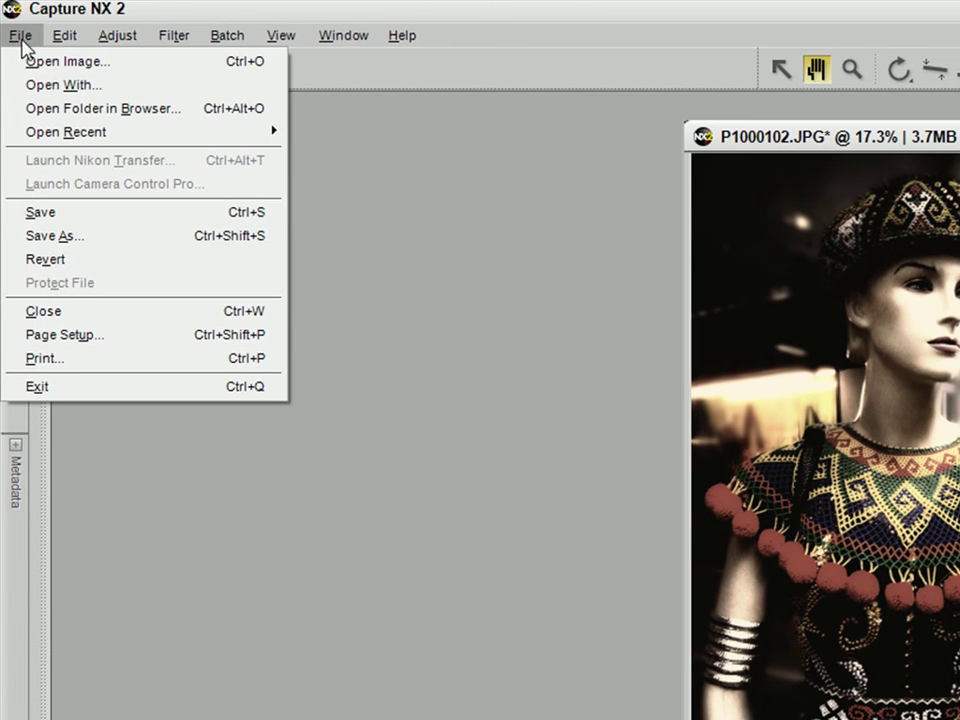
pyautogui.click(107, 242)
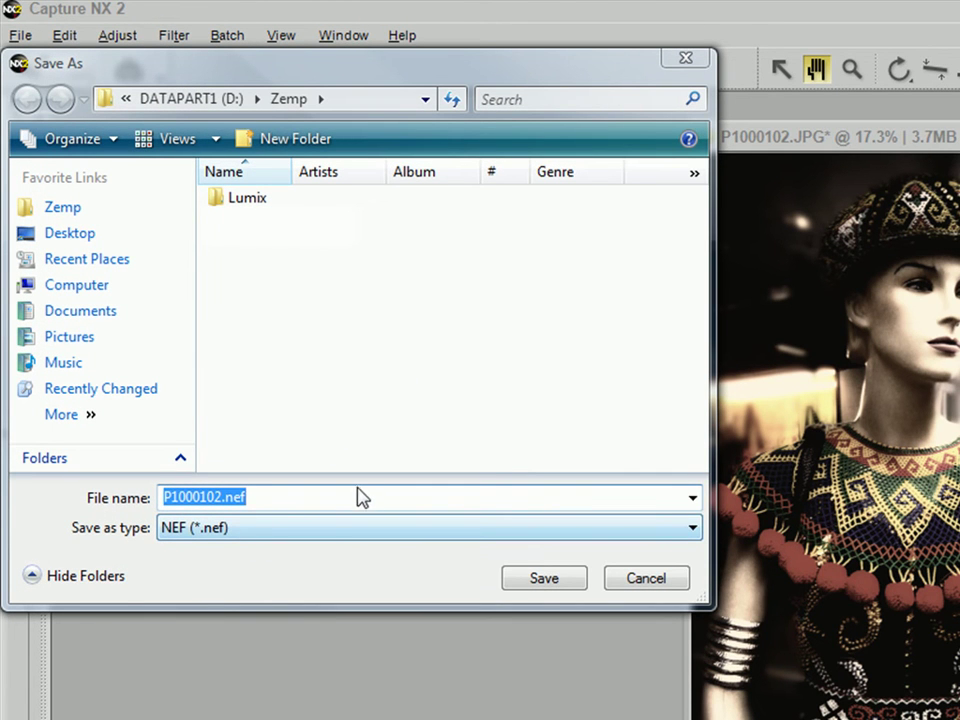
pyautogui.click(545, 582)
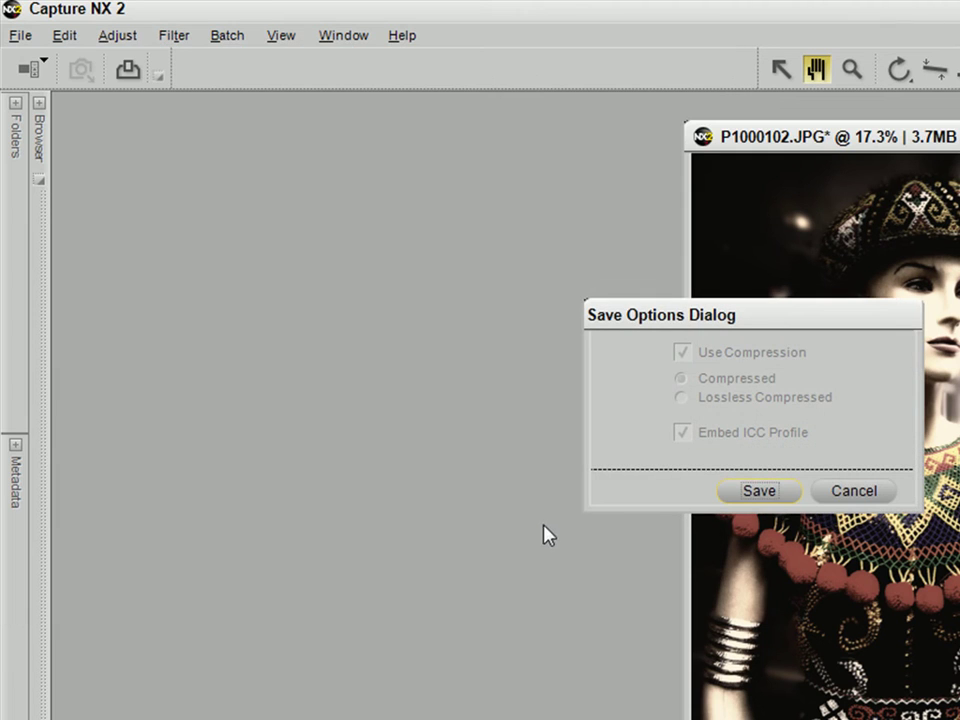
pyautogui.click(781, 490)
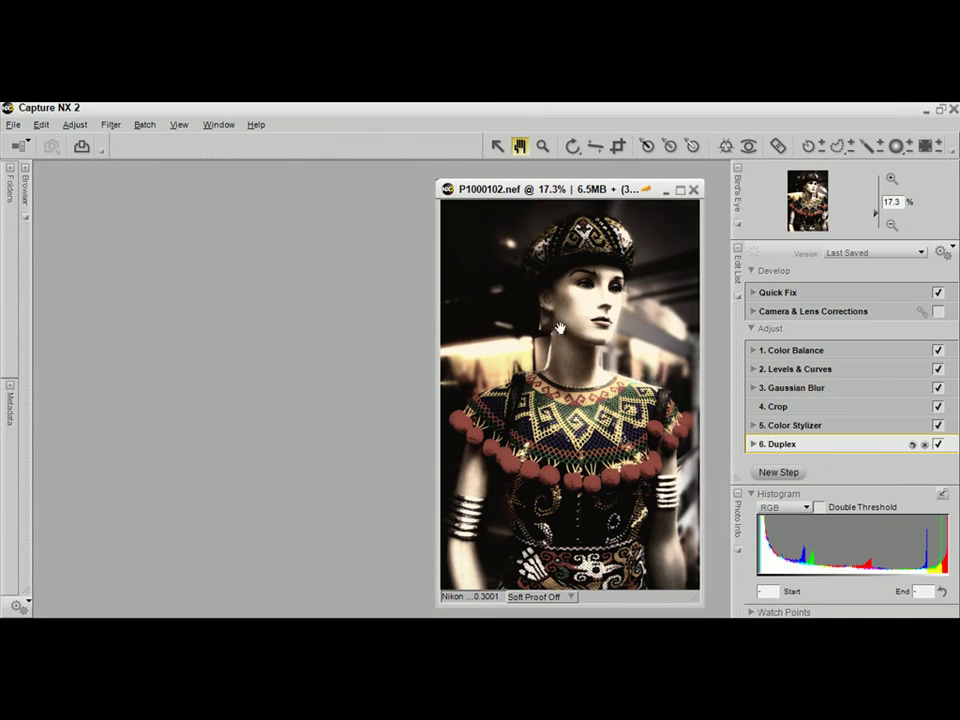
pyautogui.click(695, 190)
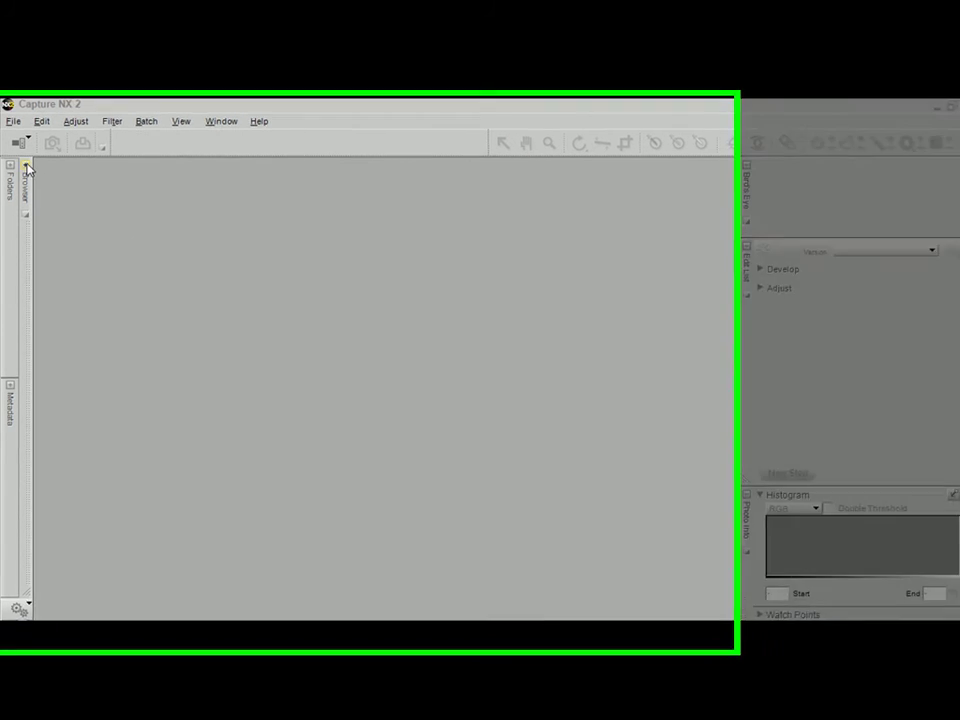
# - Reopen P1000102.nef from the image browser and reposition its window
pyautogui.click(25, 186)
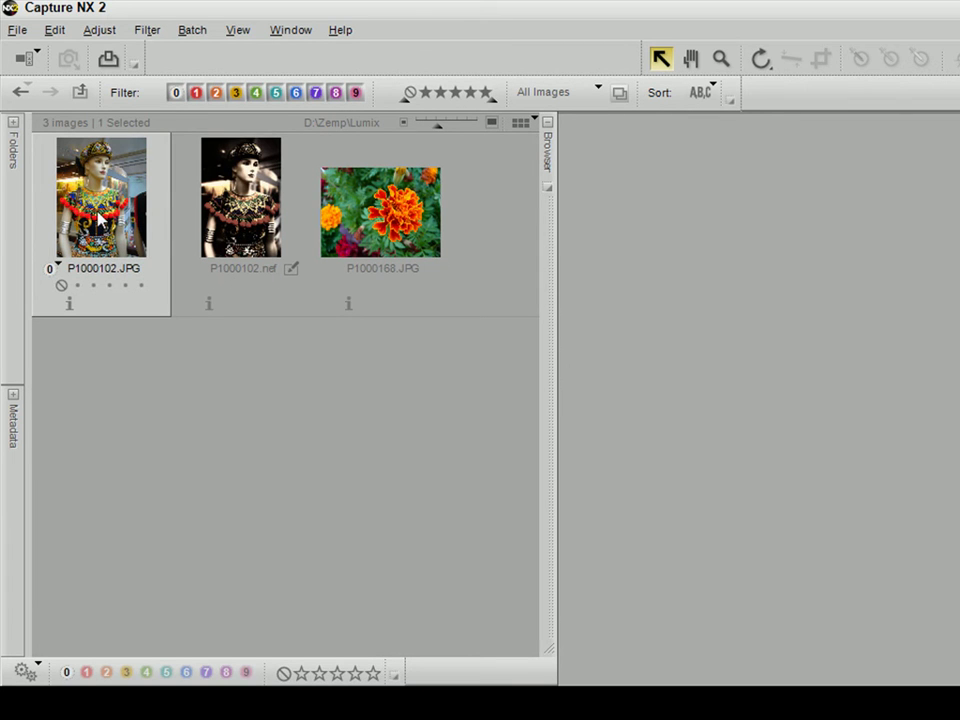
pyautogui.click(257, 234)
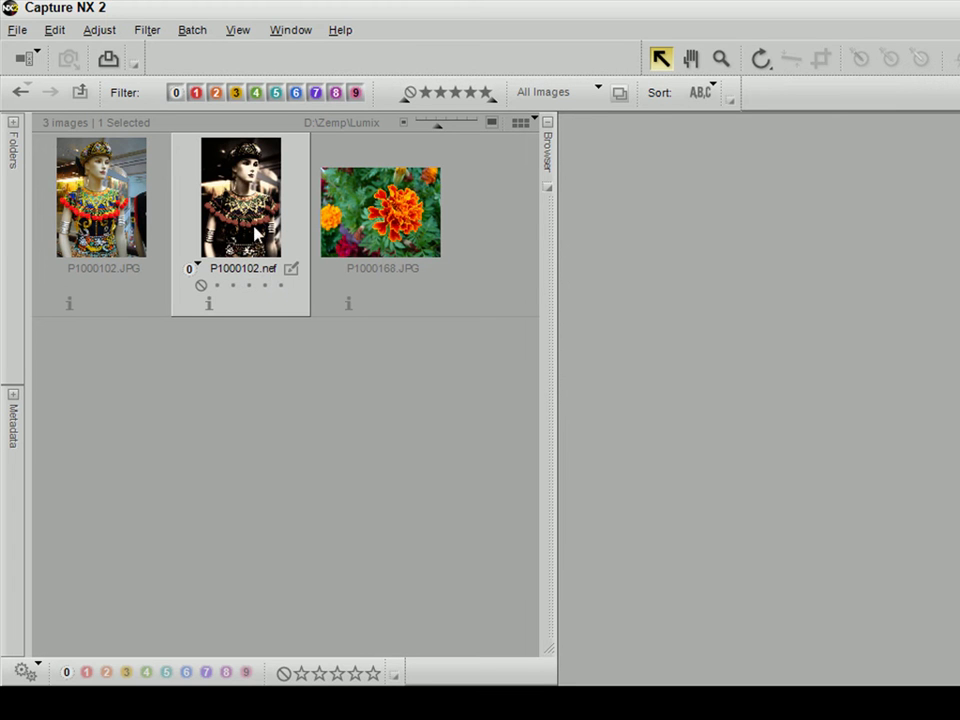
pyautogui.doubleClick(247, 204)
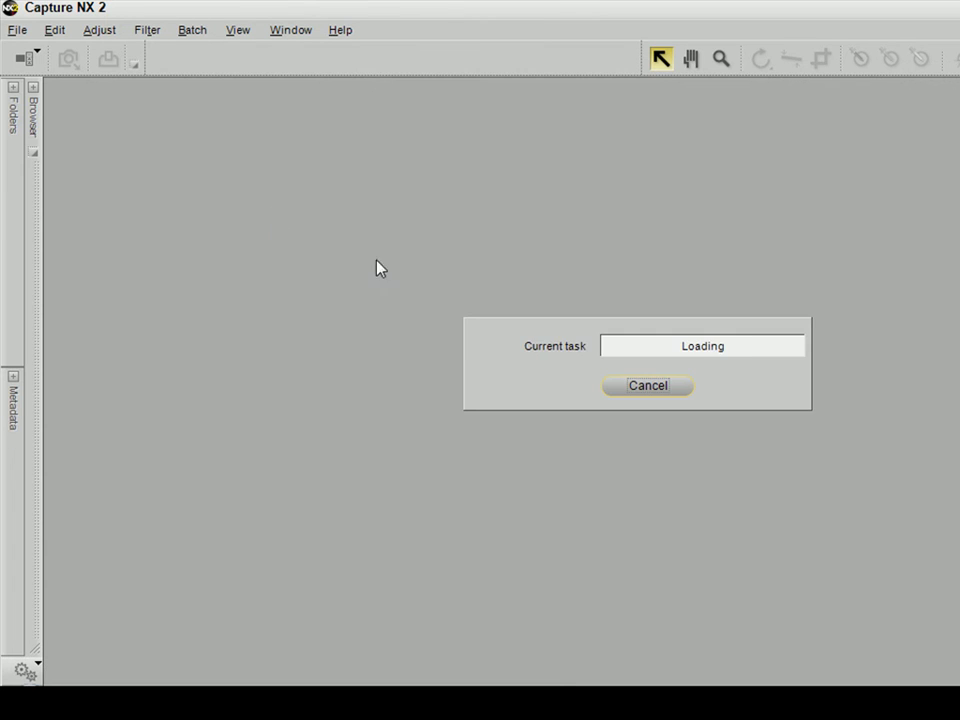
pyautogui.moveTo(283, 132); pyautogui.dragTo(862, 132)
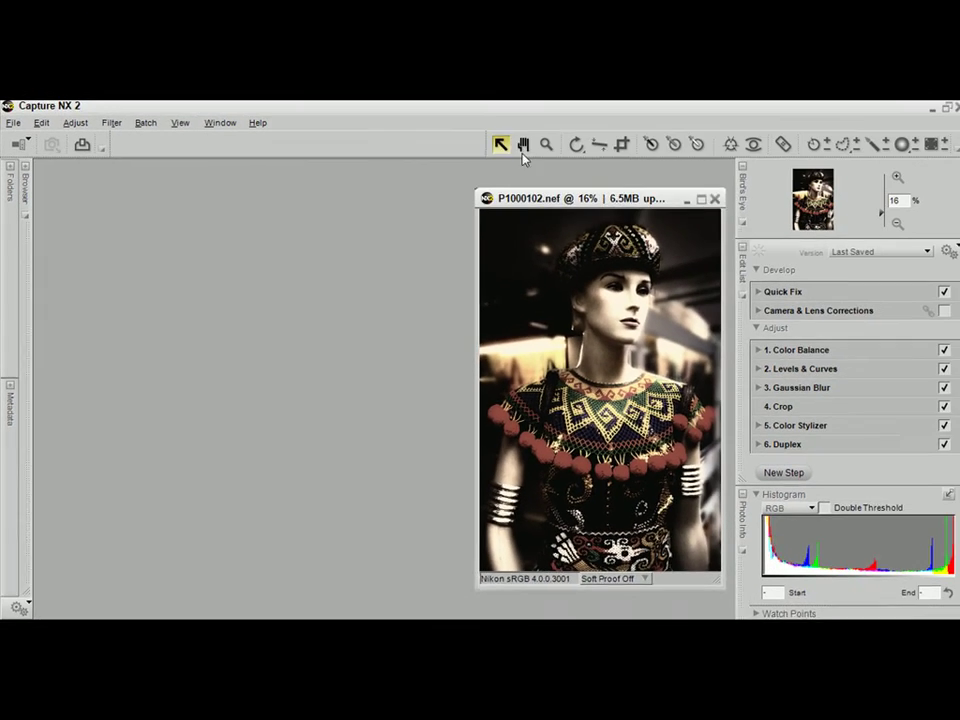
pyautogui.click(522, 146)
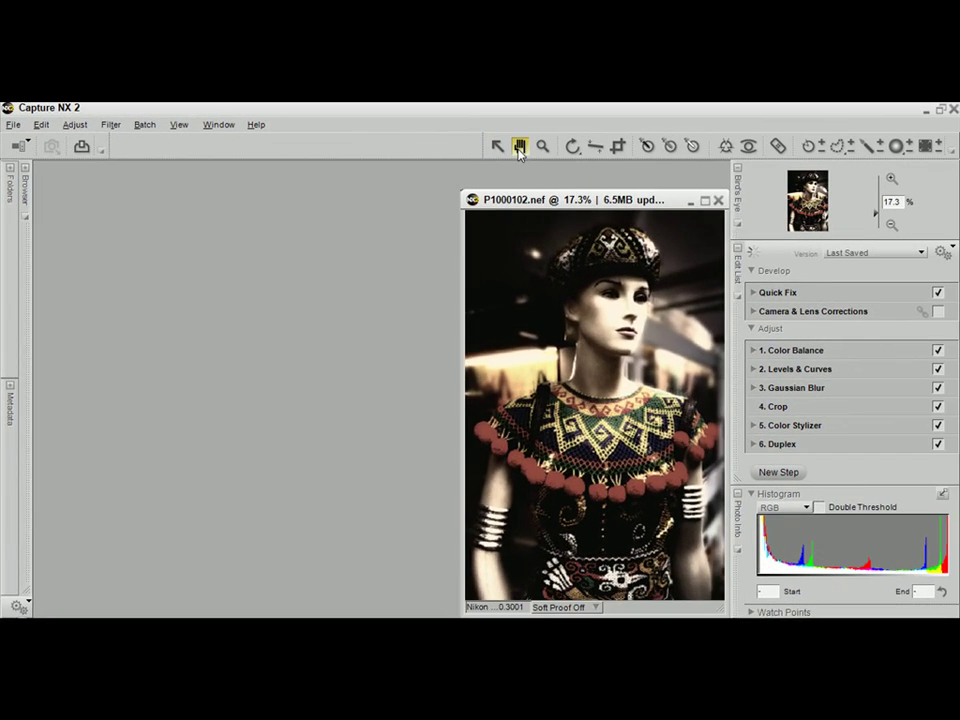
pyautogui.moveTo(581, 202); pyautogui.dragTo(573, 190)
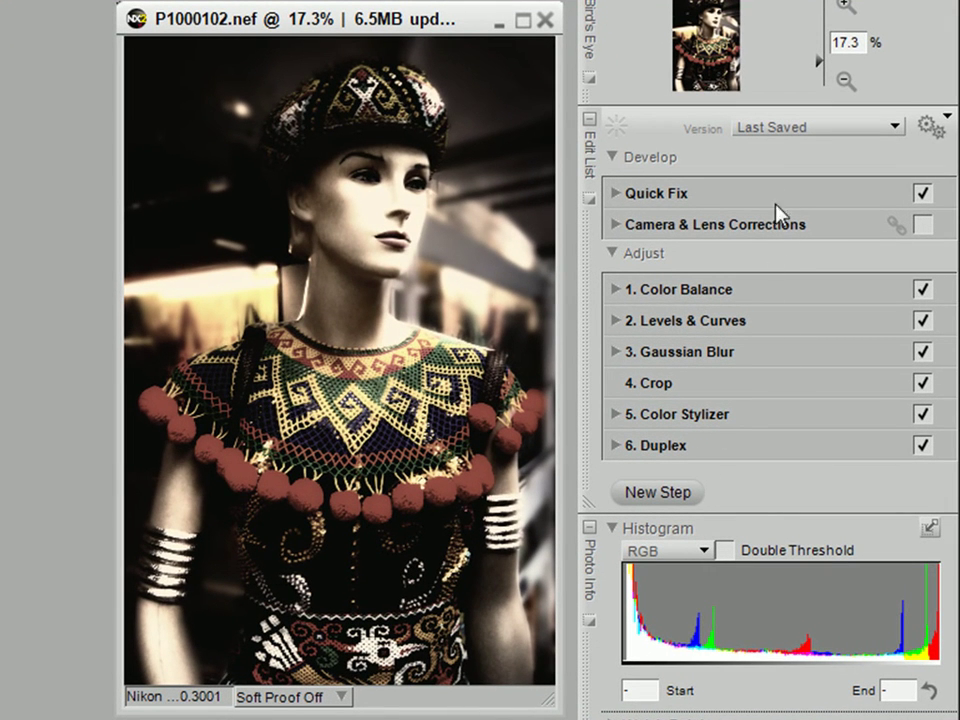
# - View the b&w, colour and Original versions, then load Version 3 - colour with effects and fit it
pyautogui.click(827, 137)
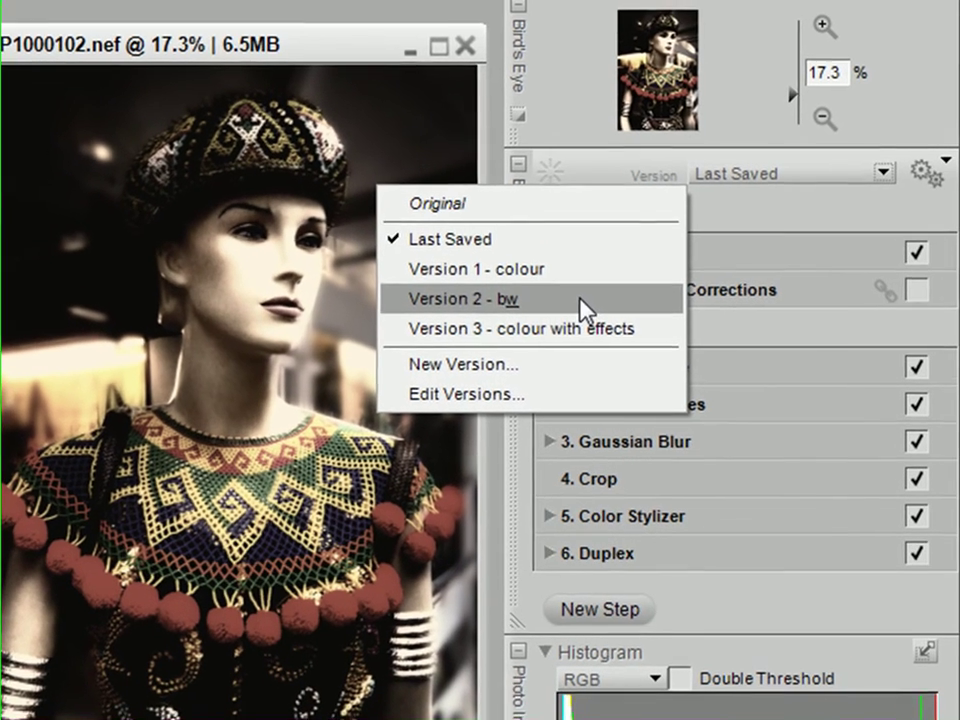
pyautogui.click(609, 234)
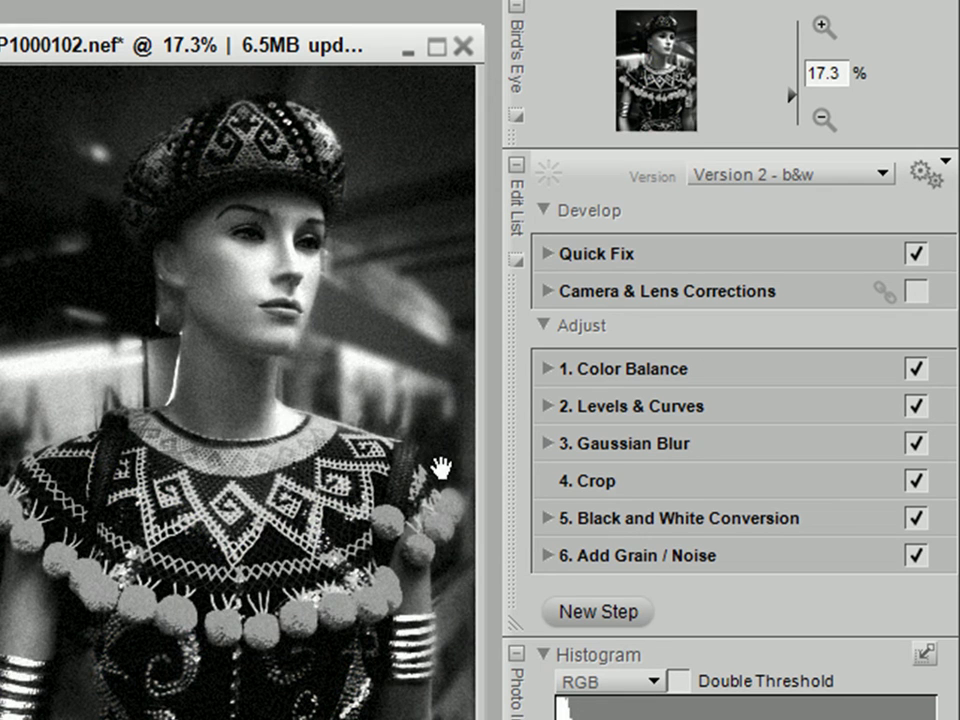
pyautogui.click(788, 190)
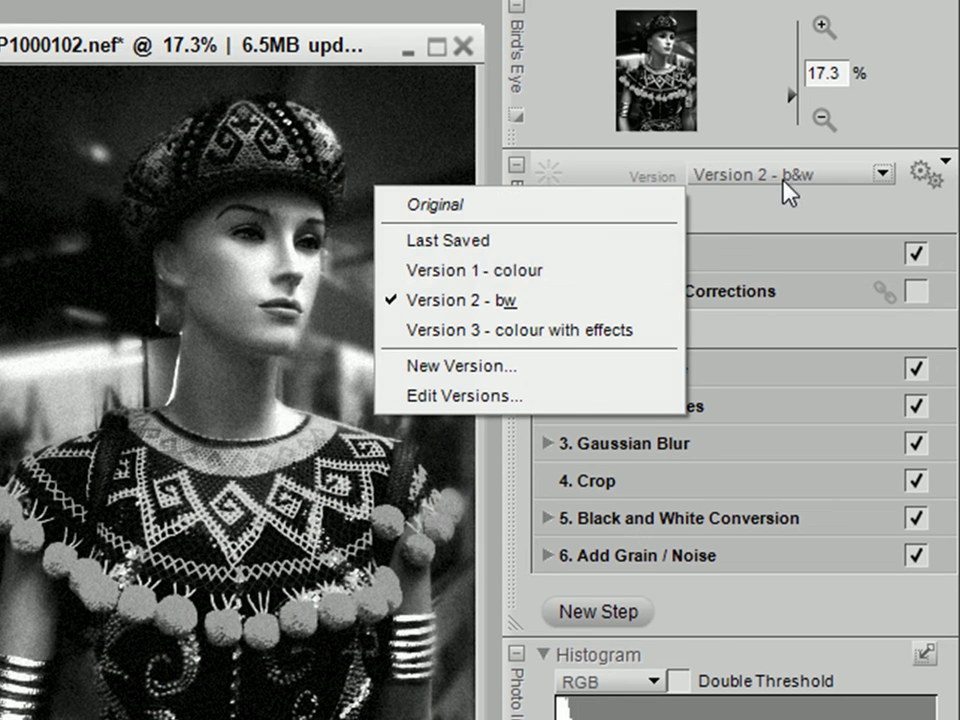
pyautogui.click(563, 280)
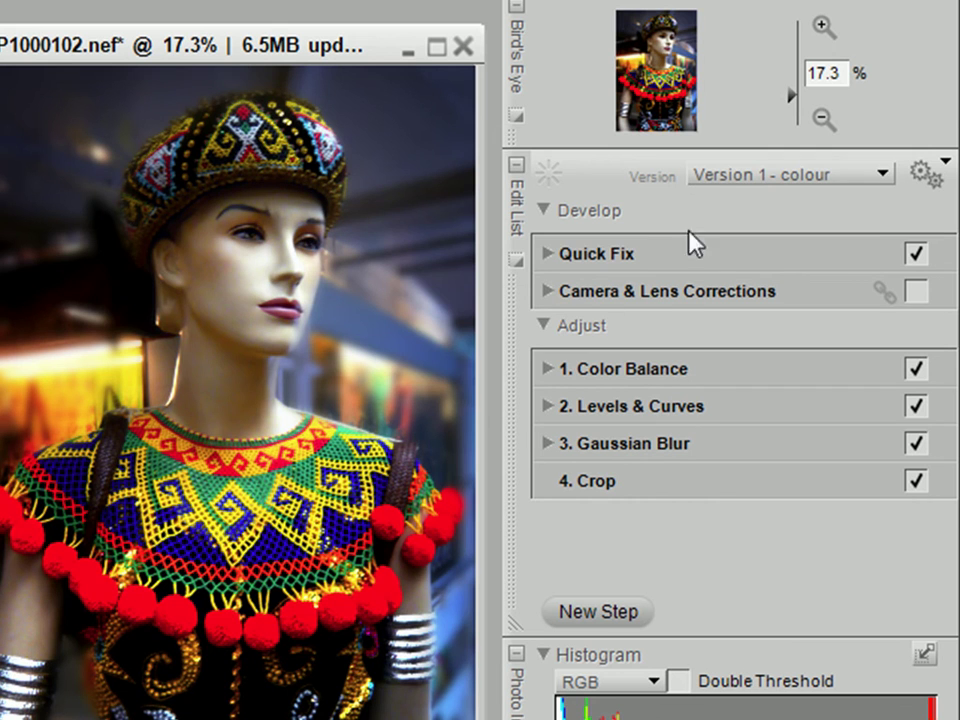
pyautogui.click(754, 180)
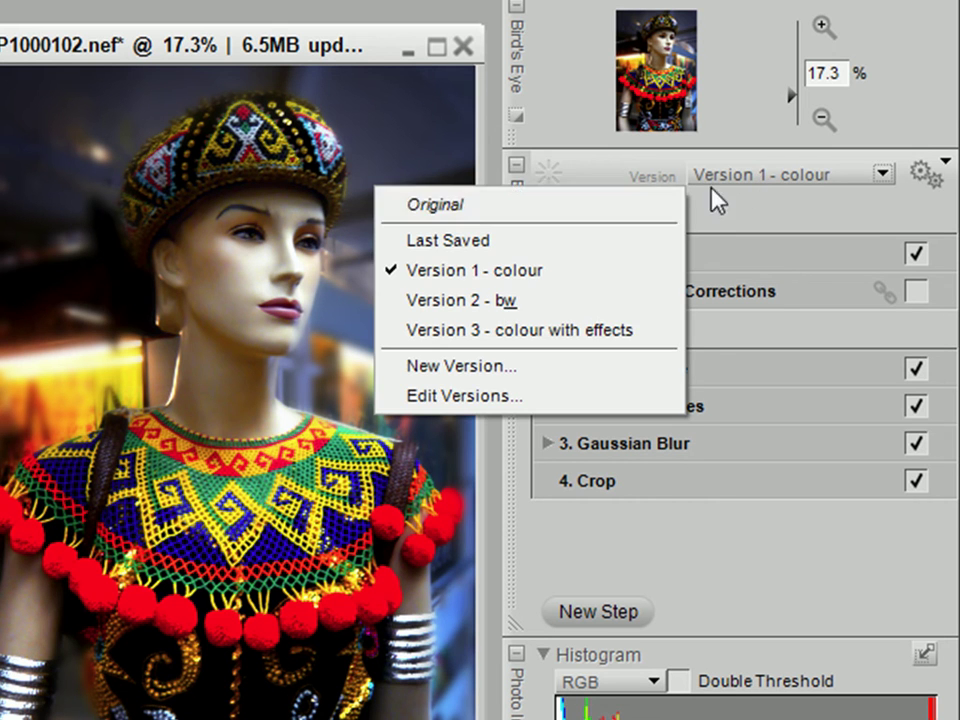
pyautogui.click(612, 208)
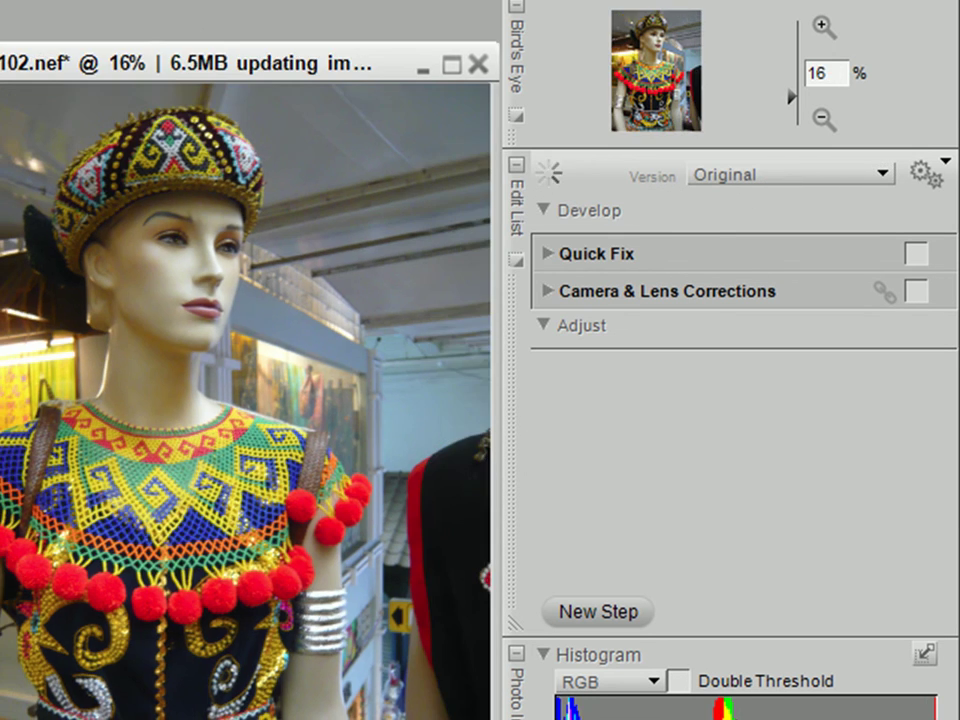
pyautogui.moveTo(140, 55)
pyautogui.mouseDown()
pyautogui.moveTo(150, 60)
pyautogui.moveTo(124, 62)
pyautogui.mouseUp()
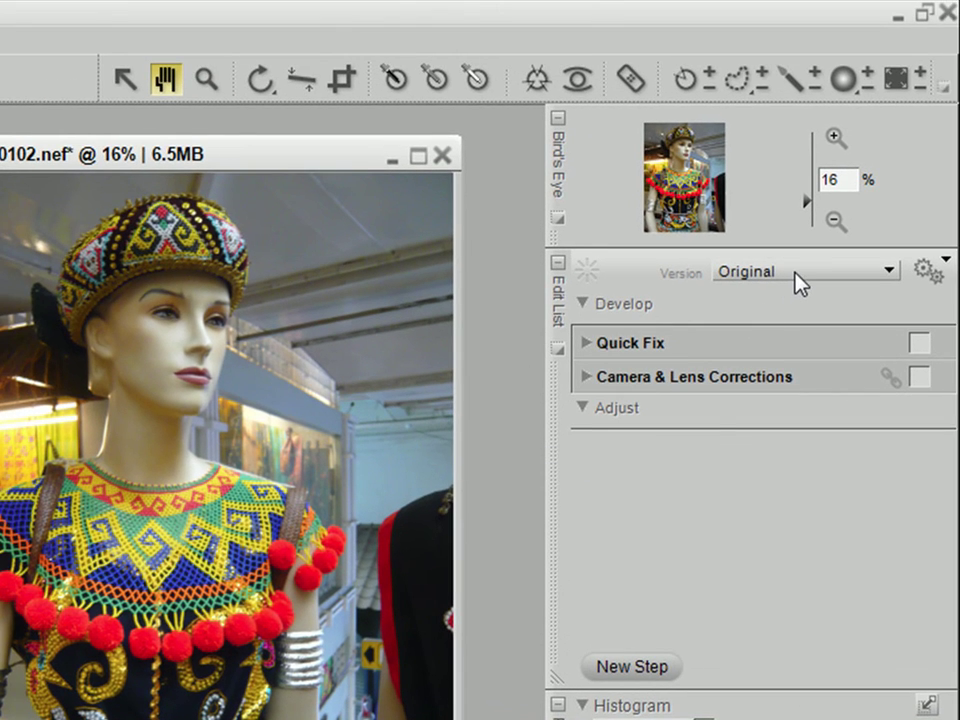
pyautogui.click(800, 283)
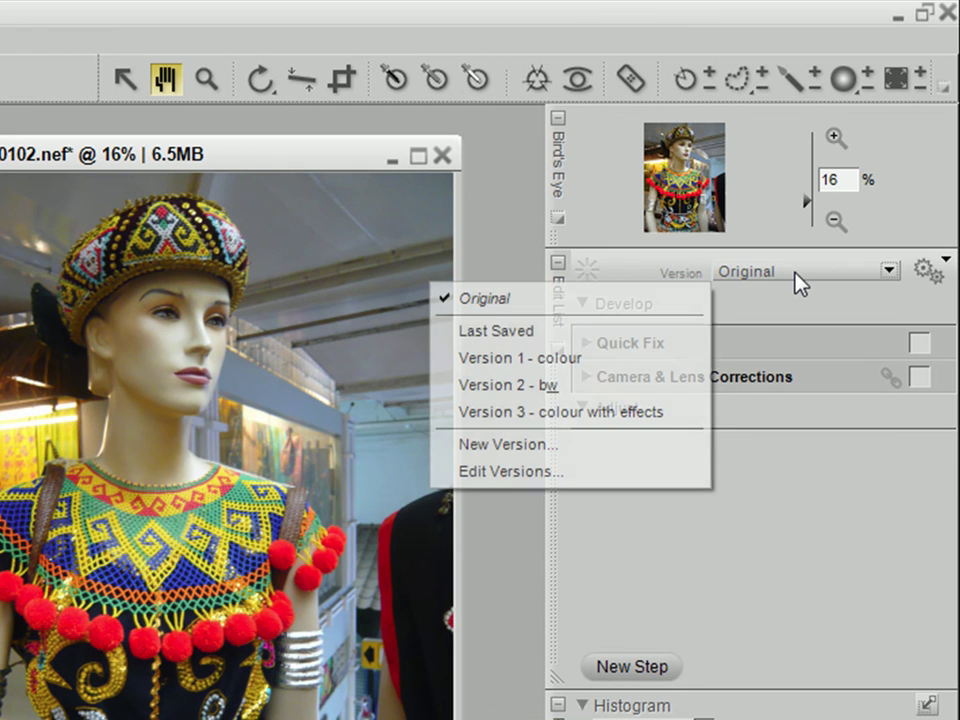
pyautogui.click(608, 413)
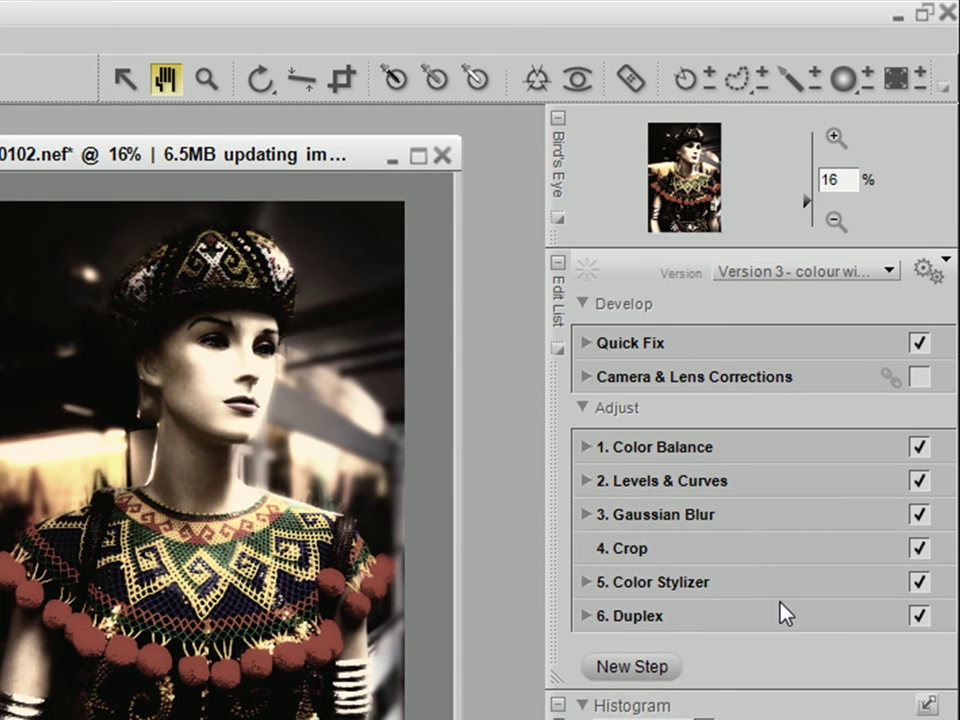
pyautogui.doubleClick(164, 80)
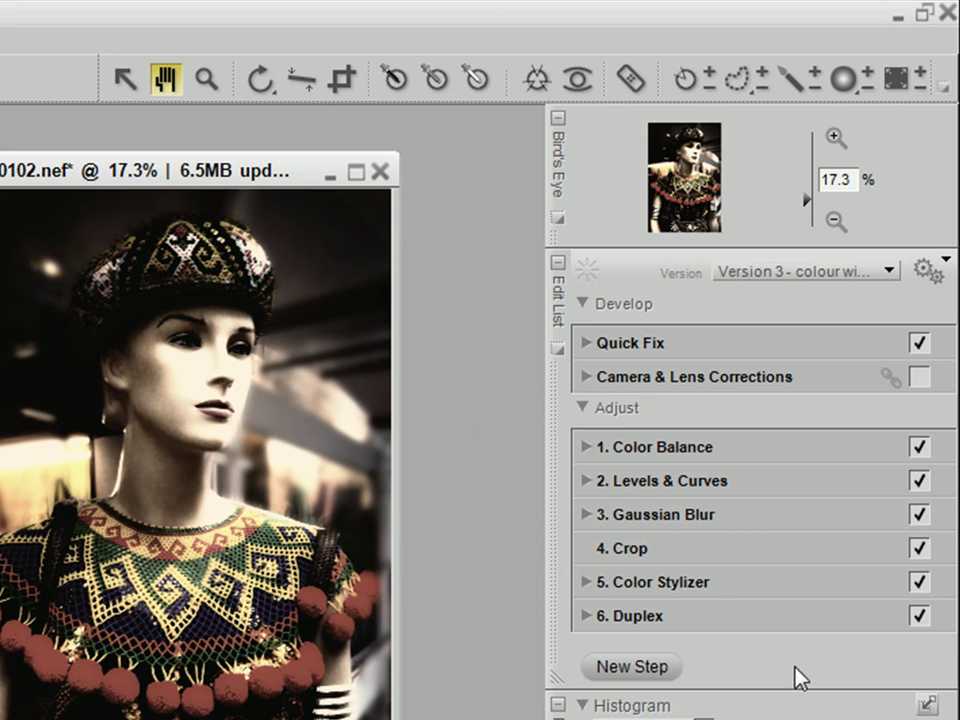
# - Disable the old Crop step and apply a new 4x6 portrait crop around the mannequin
pyautogui.click(895, 551)
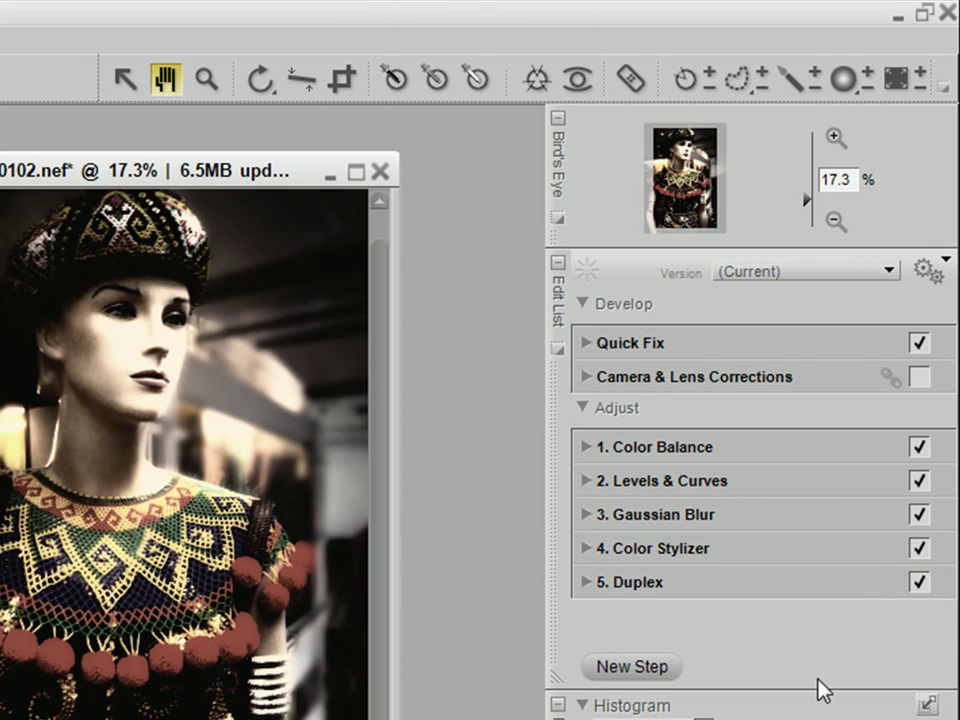
pyautogui.doubleClick(167, 80)
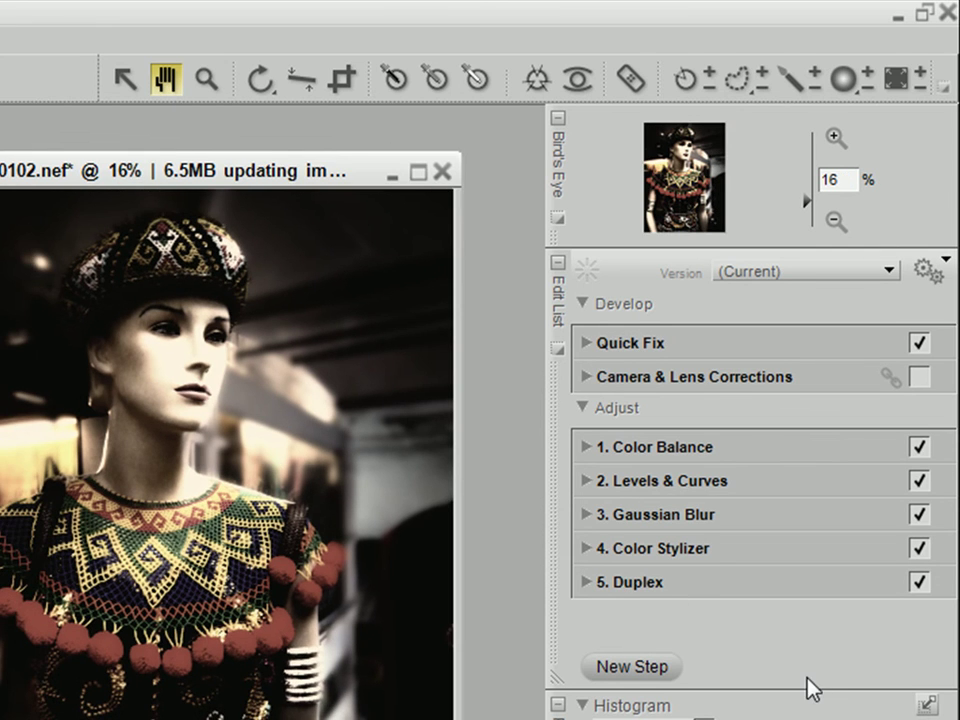
pyautogui.press('c')
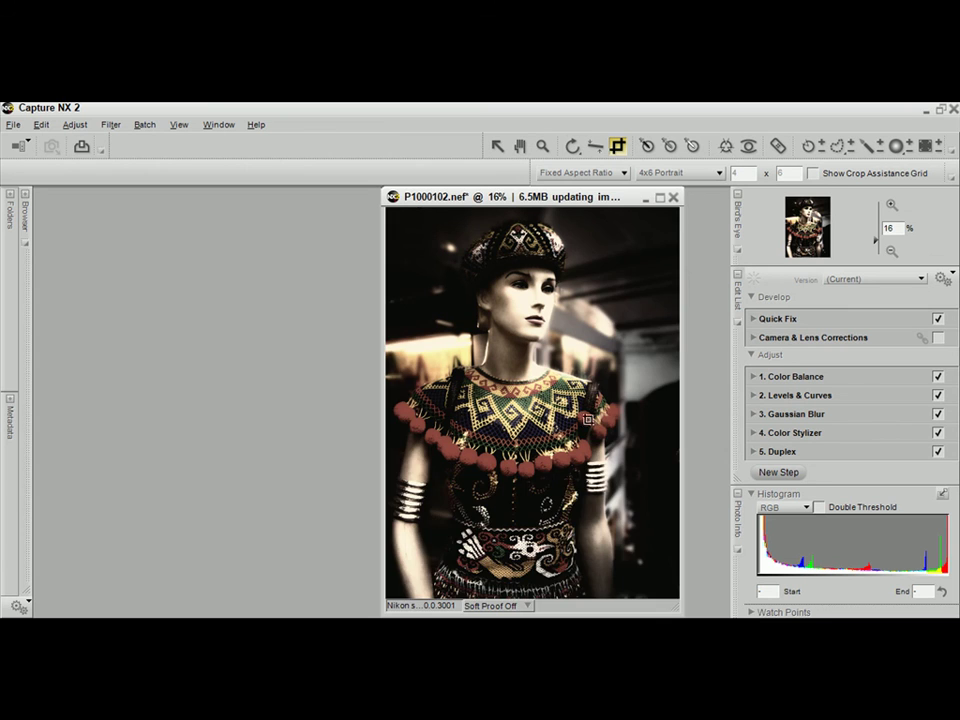
pyautogui.moveTo(427, 207); pyautogui.dragTo(638, 498)
pyautogui.press('a')
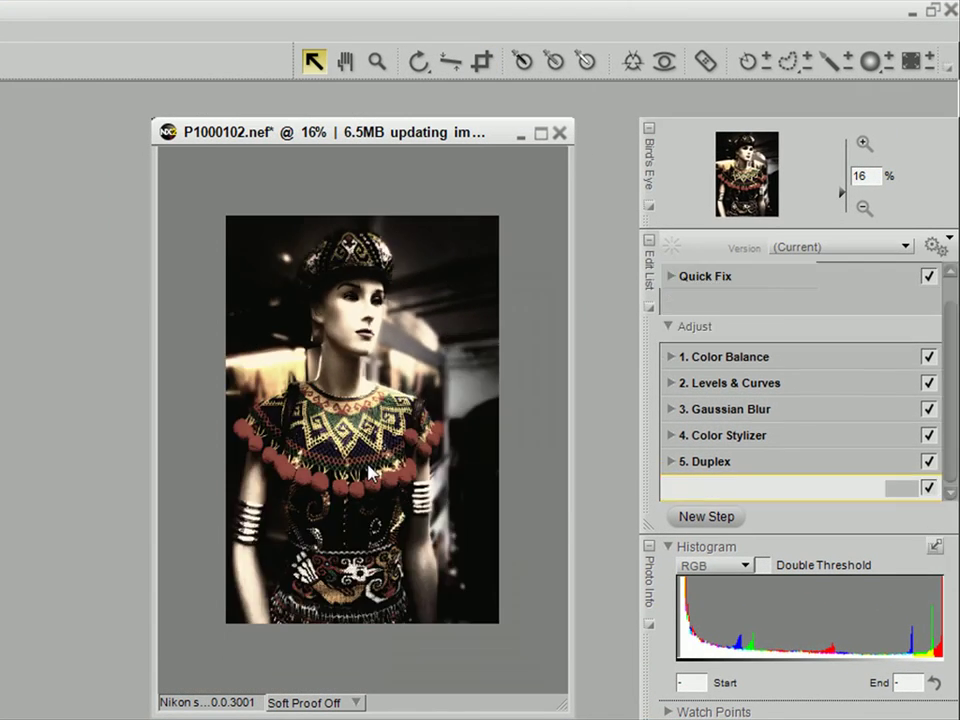
pyautogui.click(345, 66)
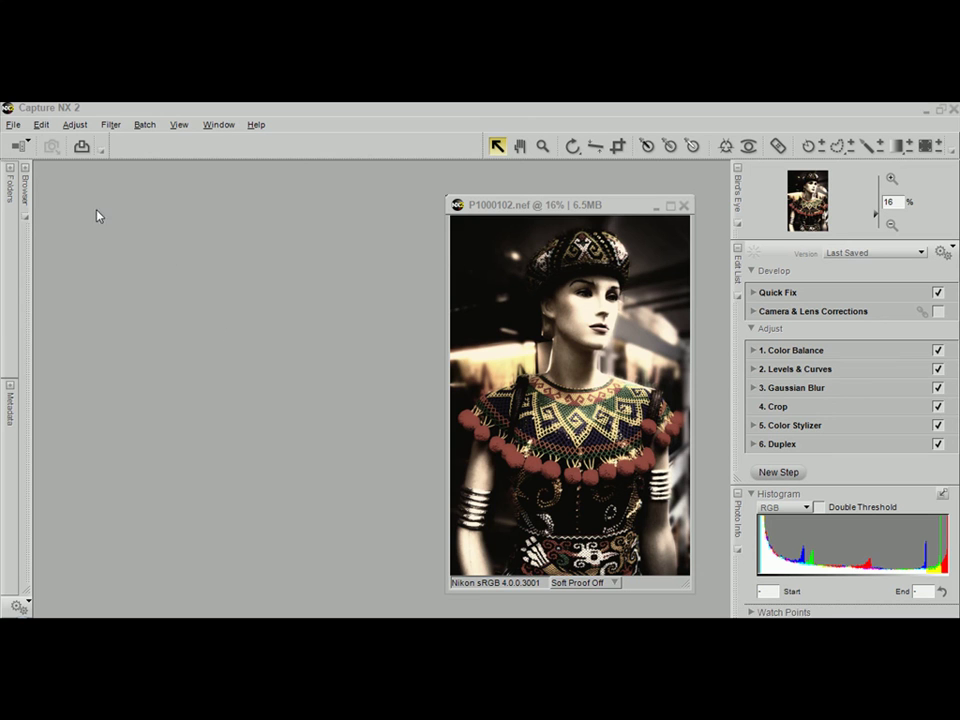
# - Save the image as JPEG P1000102g.jpg at excellent quality 100
pyautogui.click(13, 125)
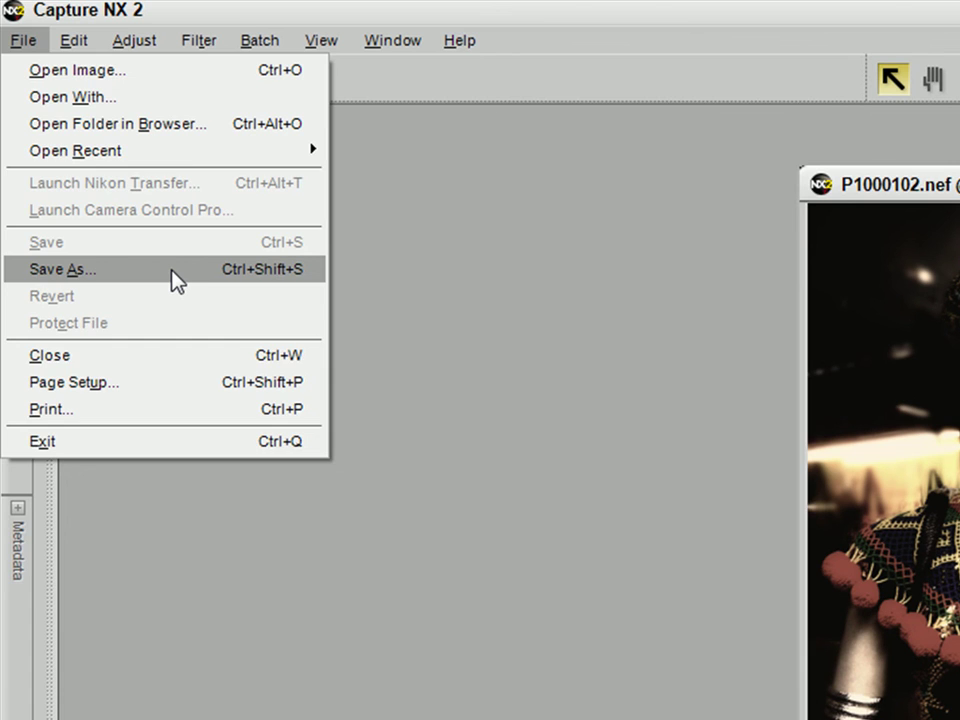
pyautogui.click(177, 279)
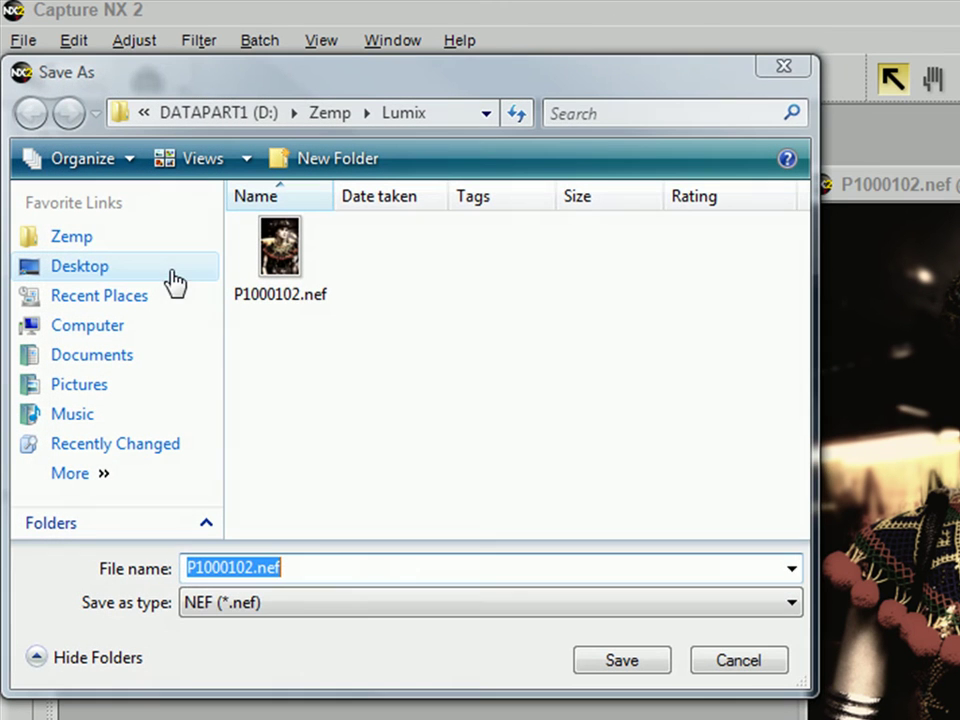
pyautogui.click(300, 617)
pyautogui.click(296, 630)
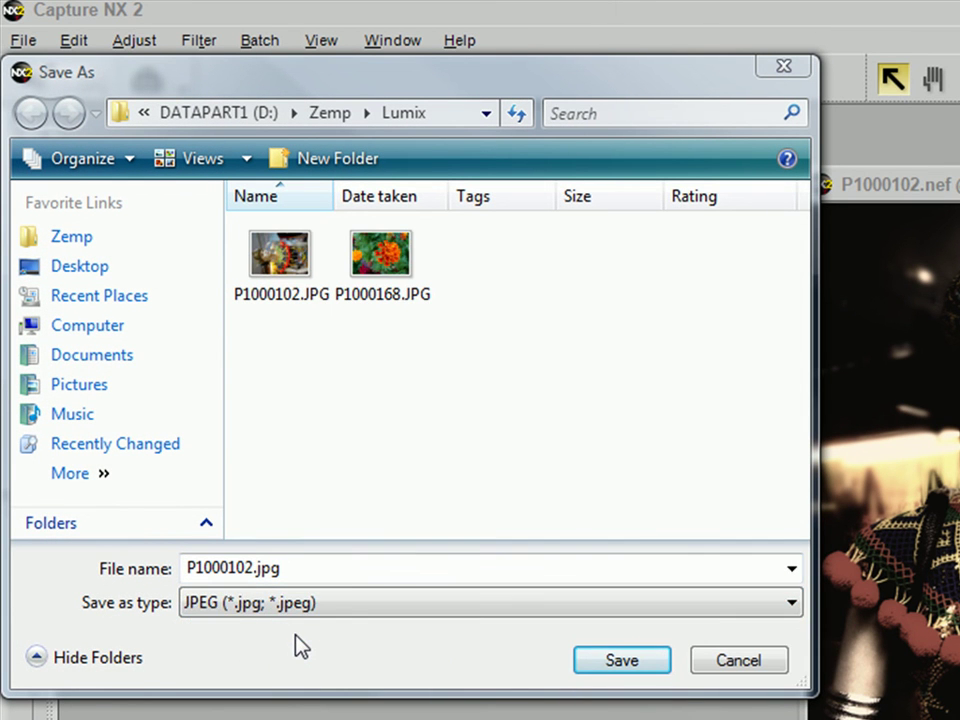
pyautogui.doubleClick(253, 567)
pyautogui.click(480, 566)
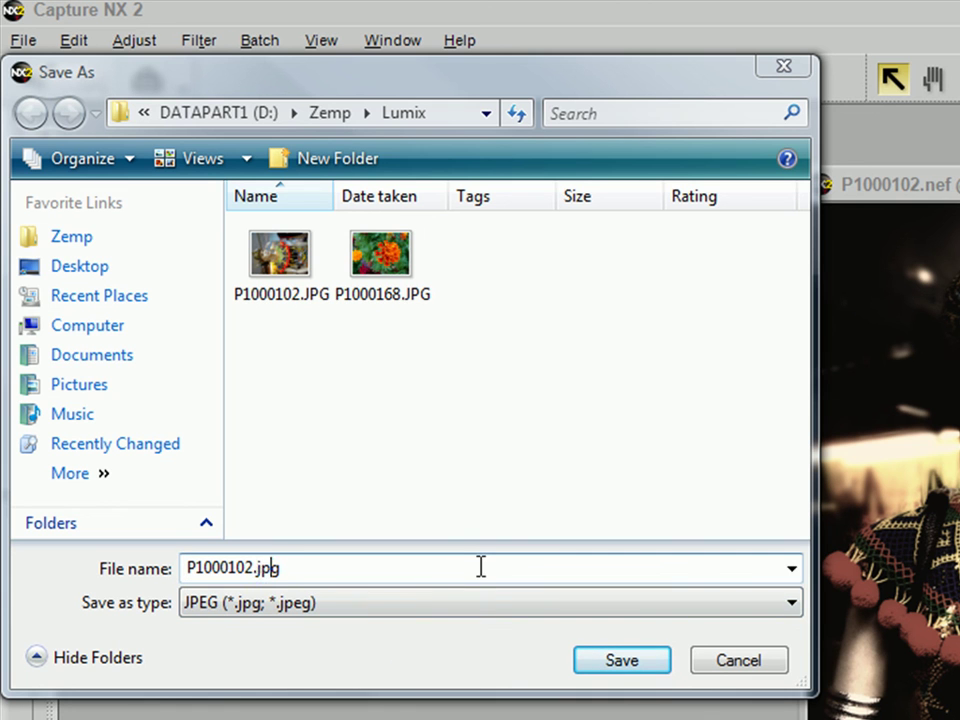
pyautogui.write('g')
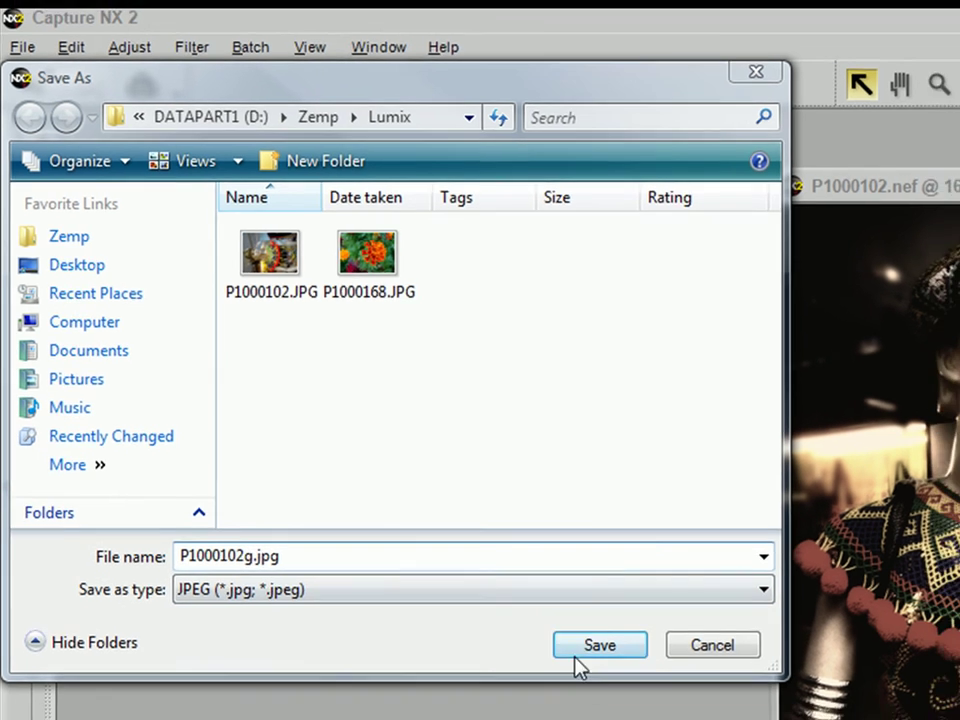
pyautogui.click(594, 660)
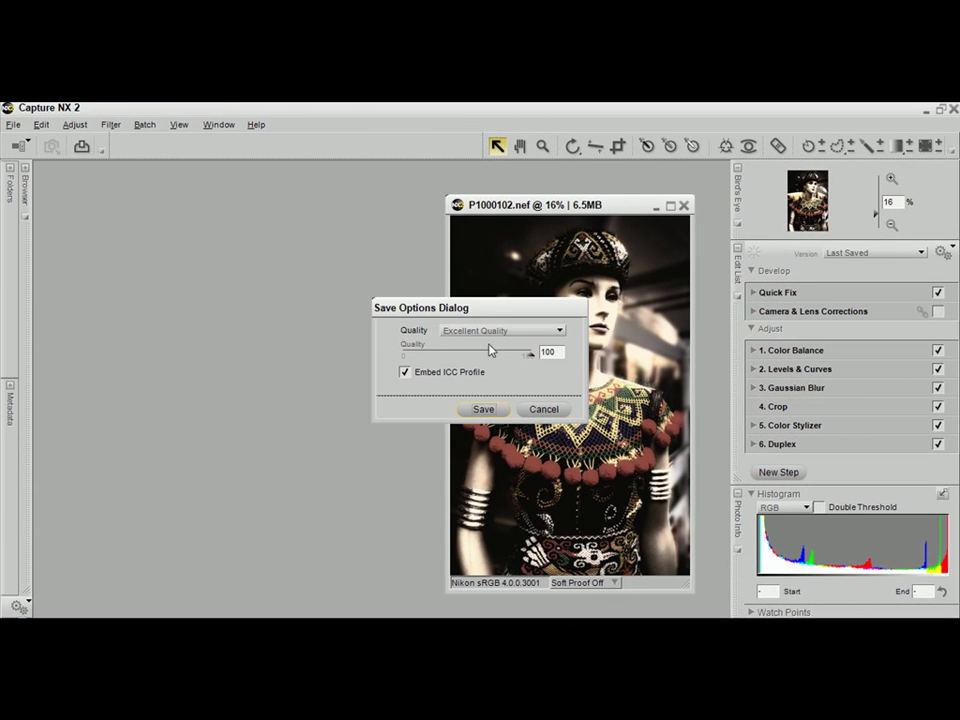
pyautogui.click(480, 410)
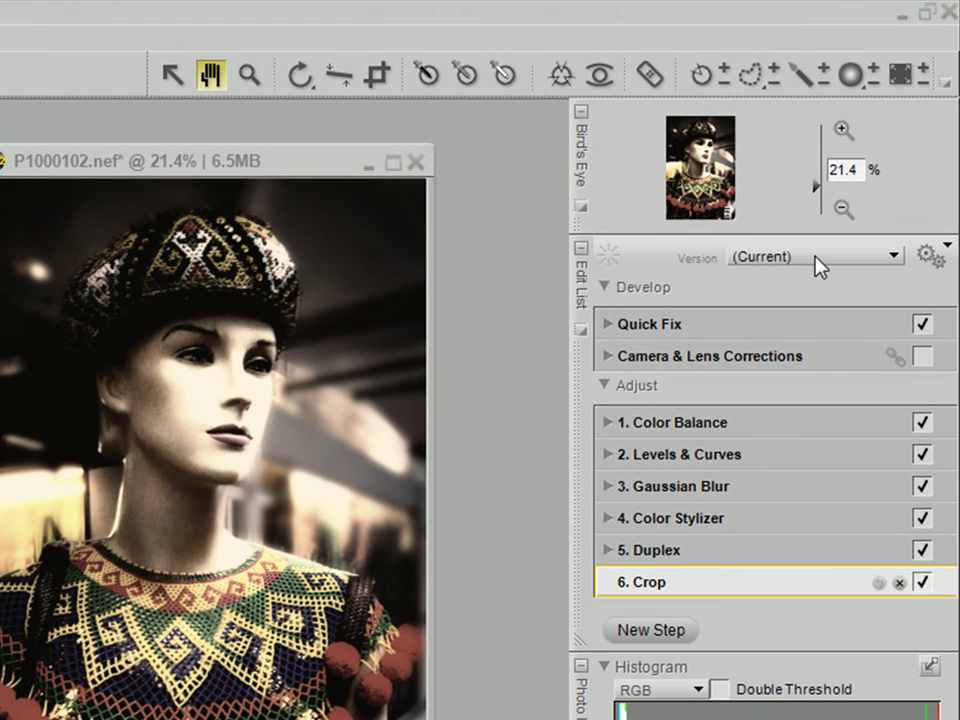
# - Show Version 1 - colour, then Version 2 - b&w, then Version 3 - colour with effects
pyautogui.click(818, 265)
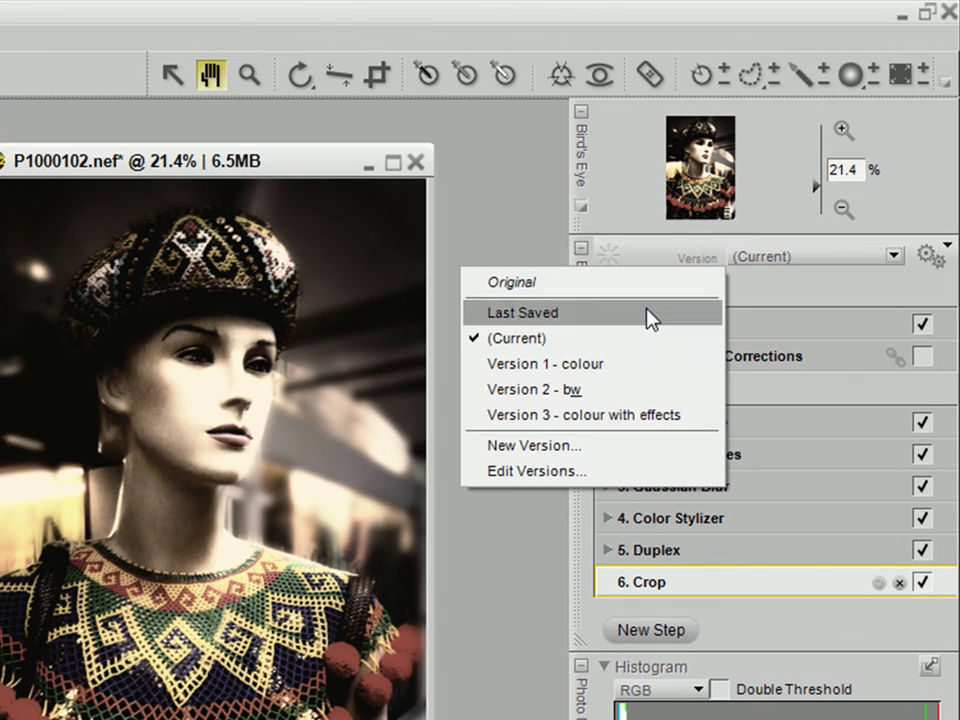
pyautogui.click(597, 373)
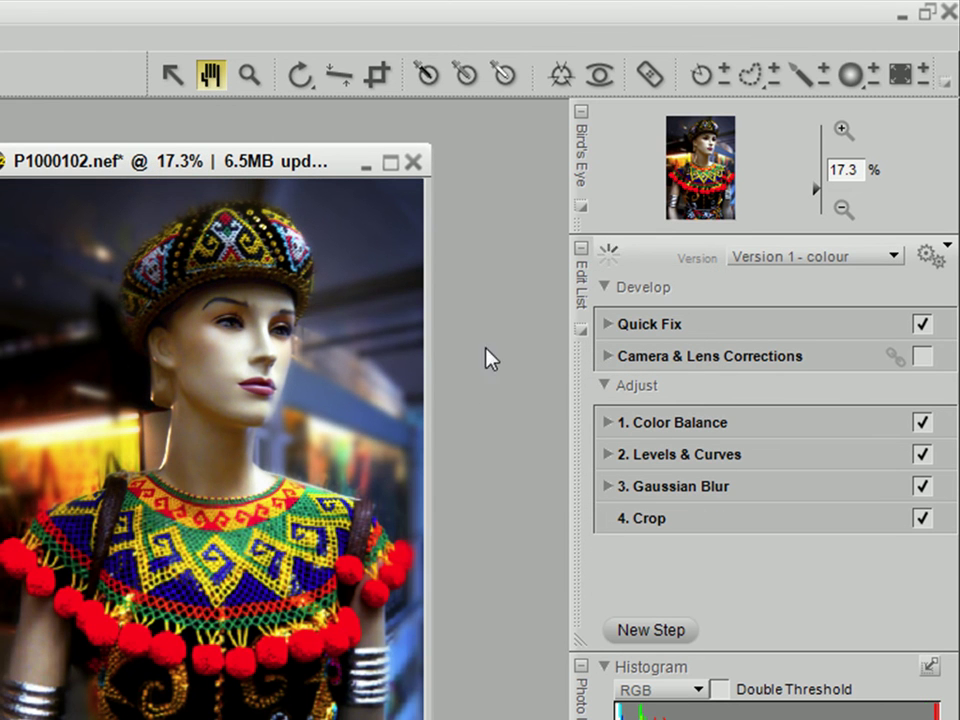
pyautogui.click(840, 256)
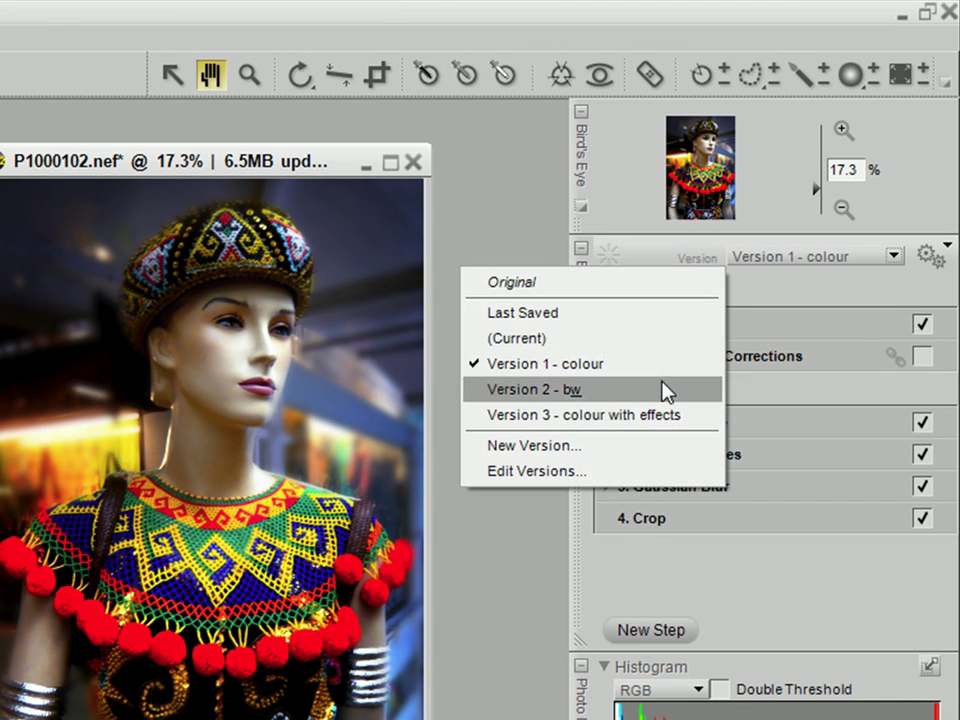
pyautogui.click(660, 391)
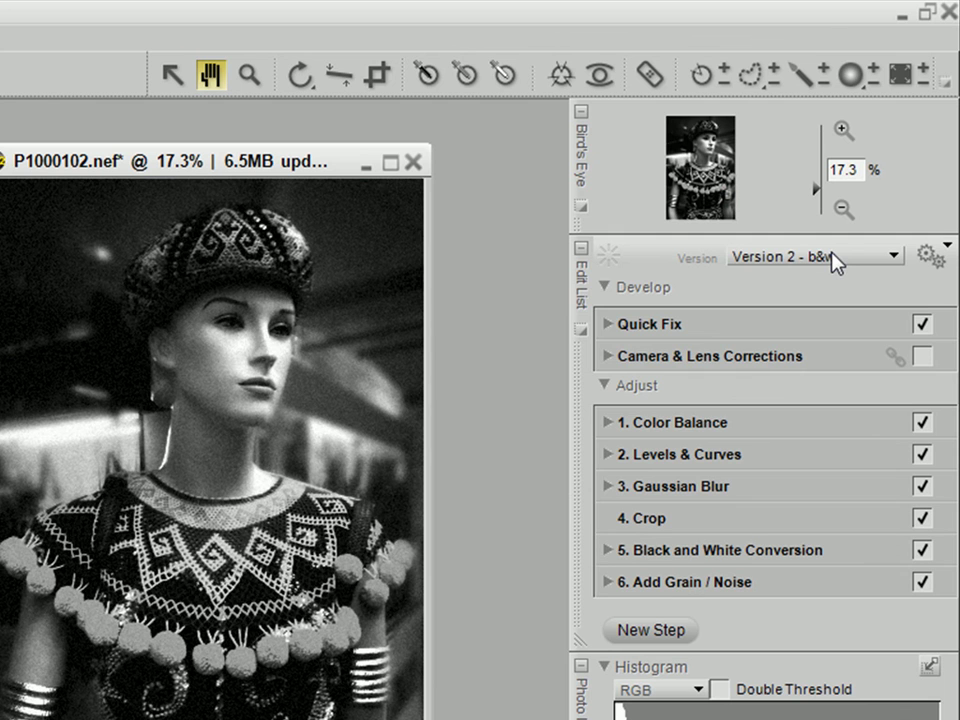
pyautogui.click(833, 258)
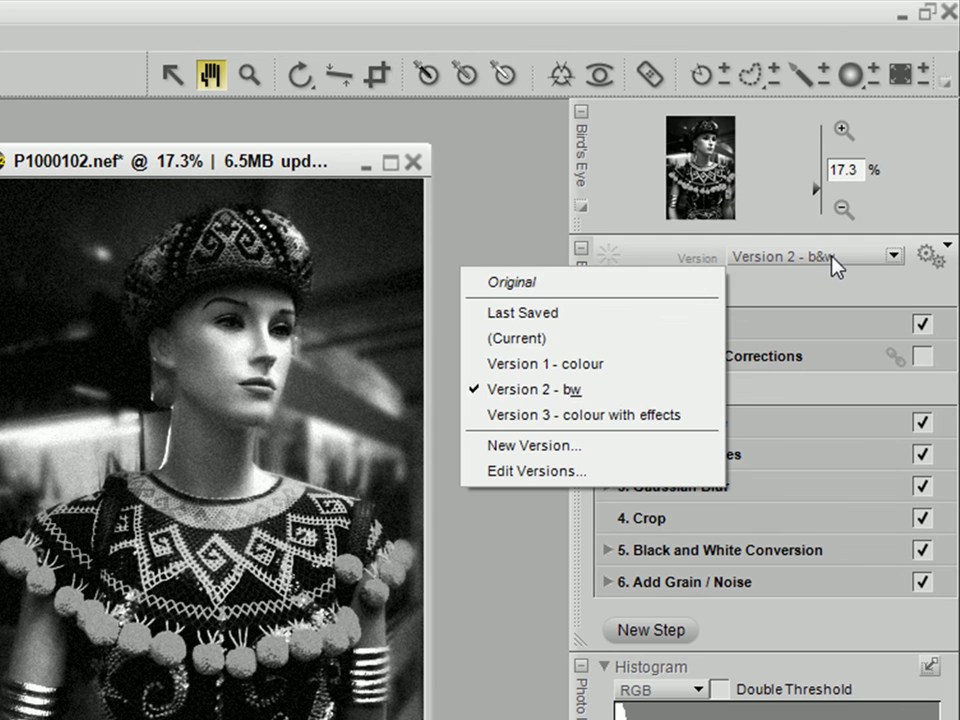
pyautogui.click(652, 414)
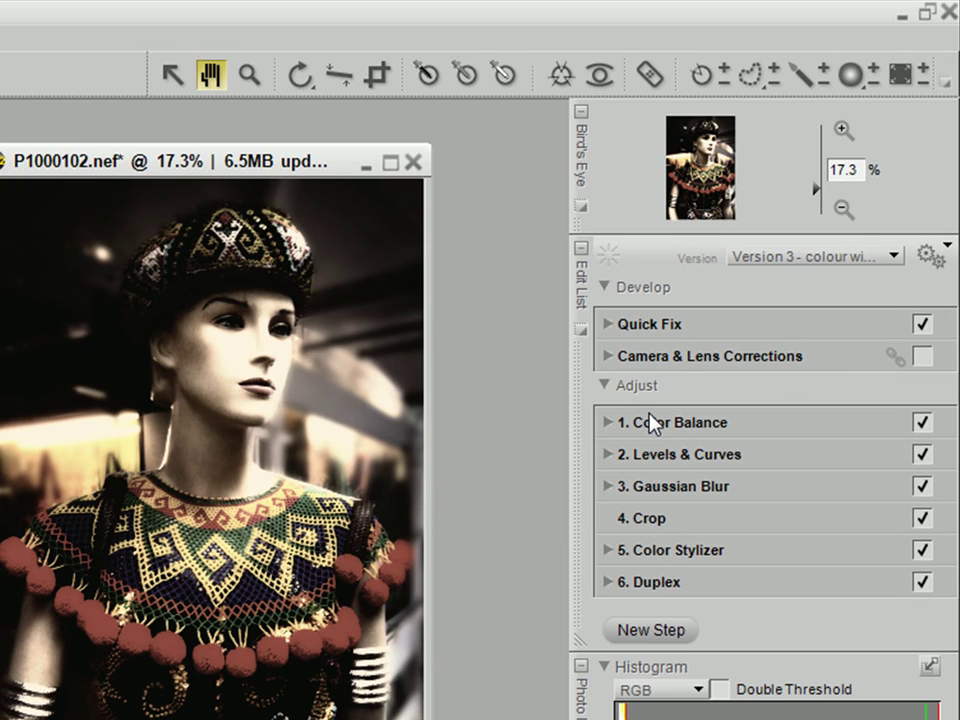